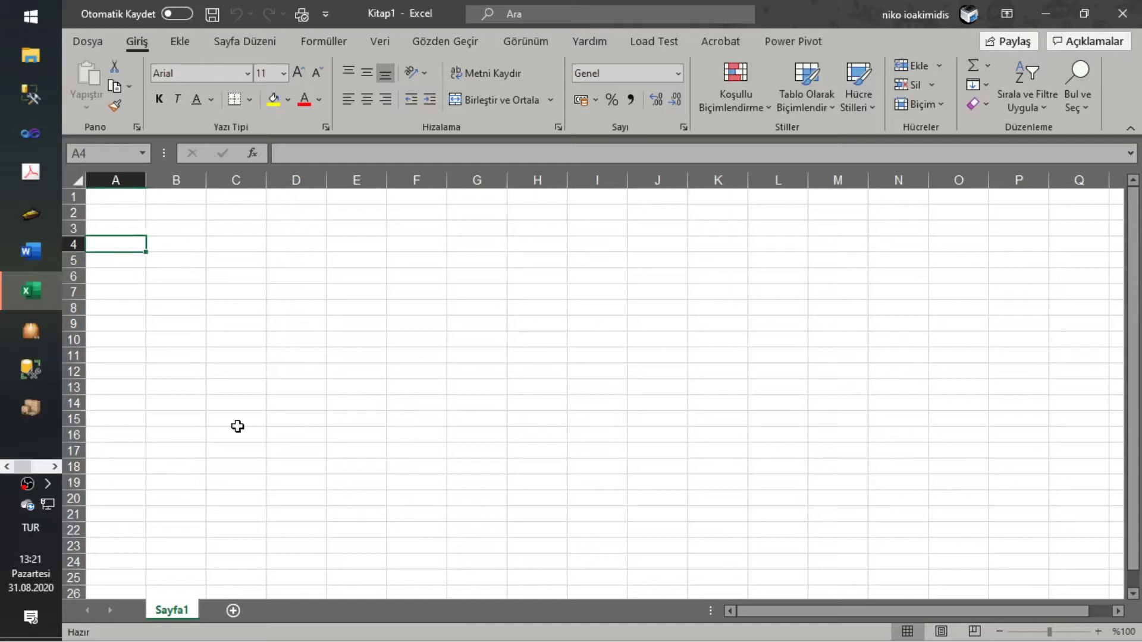
# Give B4:I17 all cell borders plus a thick outline, and raise row 4 to about 45 px.
pyautogui.moveTo(183, 242)
pyautogui.mouseDown()
pyautogui.moveTo(596, 441)
pyautogui.moveTo(598, 452)
pyautogui.mouseUp()
pyautogui.click(254, 99)
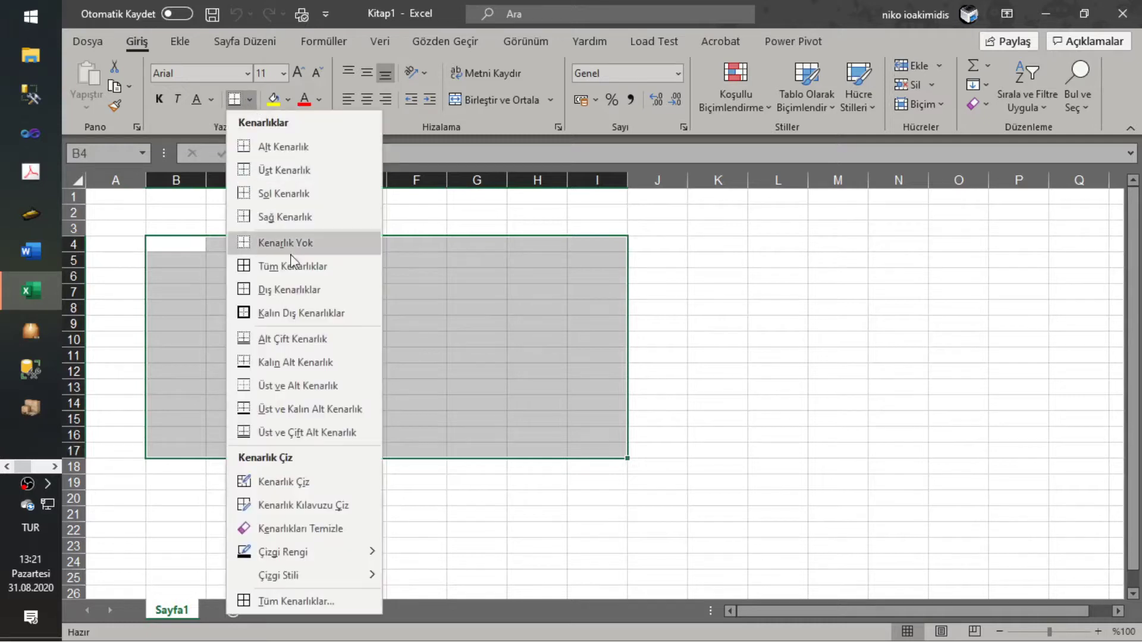
pyautogui.click(294, 269)
pyautogui.click(249, 99)
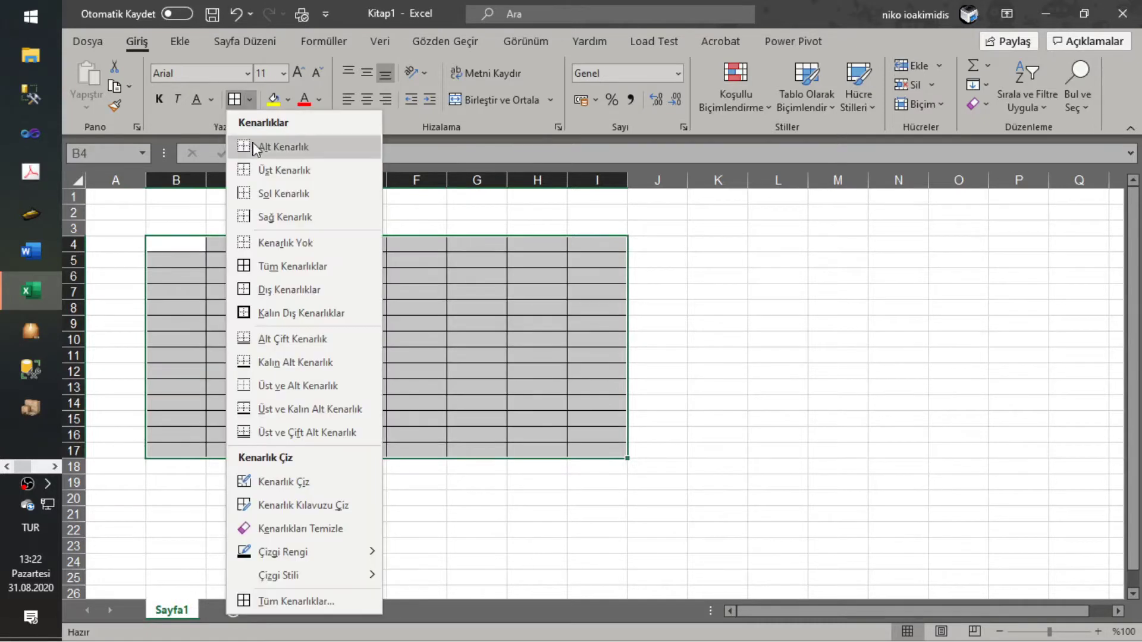
pyautogui.click(267, 315)
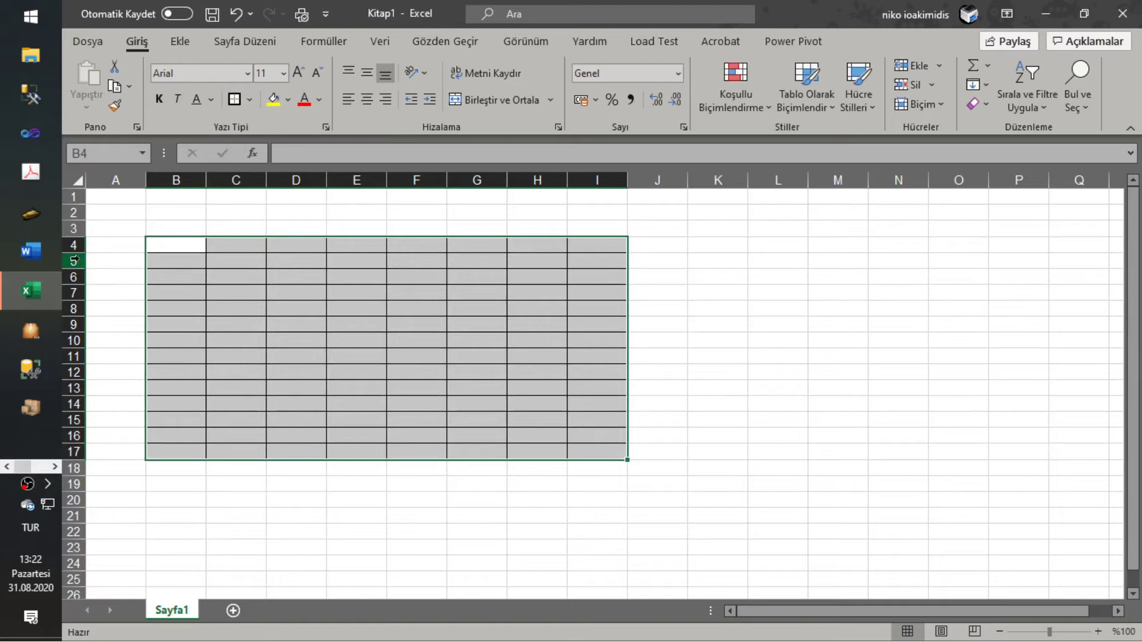
pyautogui.moveTo(82, 252); pyautogui.dragTo(83, 290)
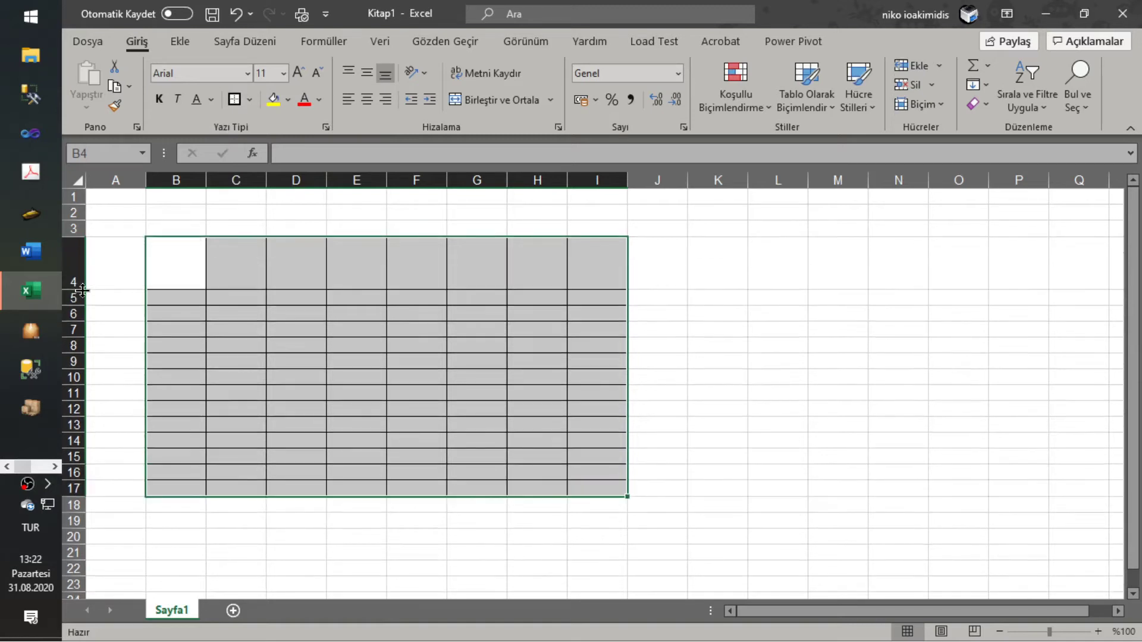
pyautogui.moveTo(148, 250); pyautogui.dragTo(581, 263)
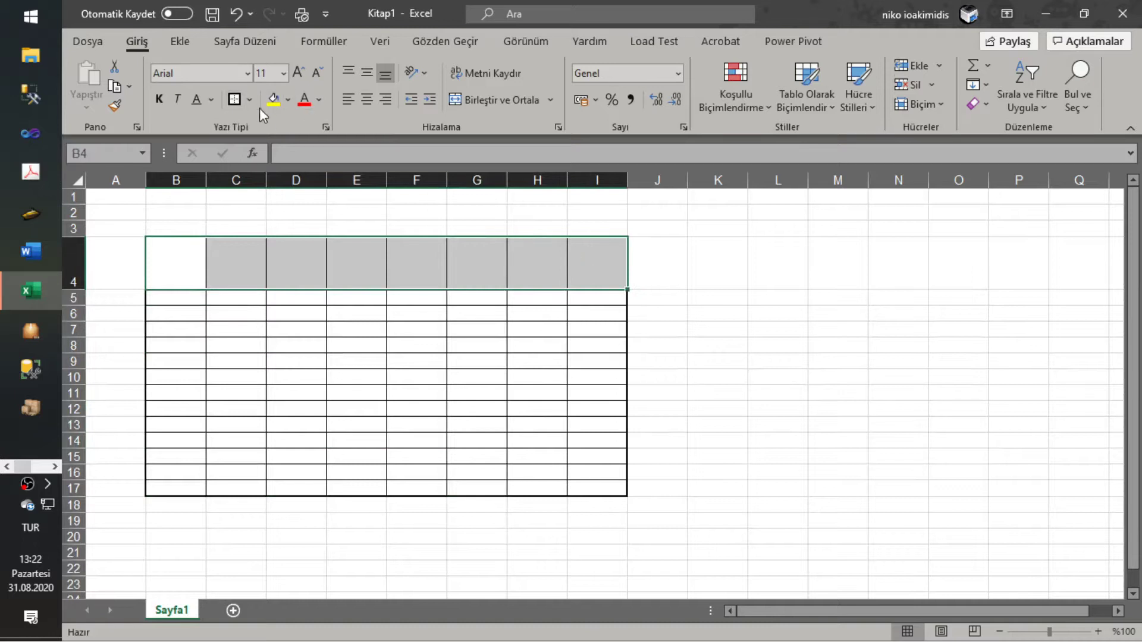
# Fill the header row B4:I4 with near-black and make its text white.
pyautogui.click(290, 99)
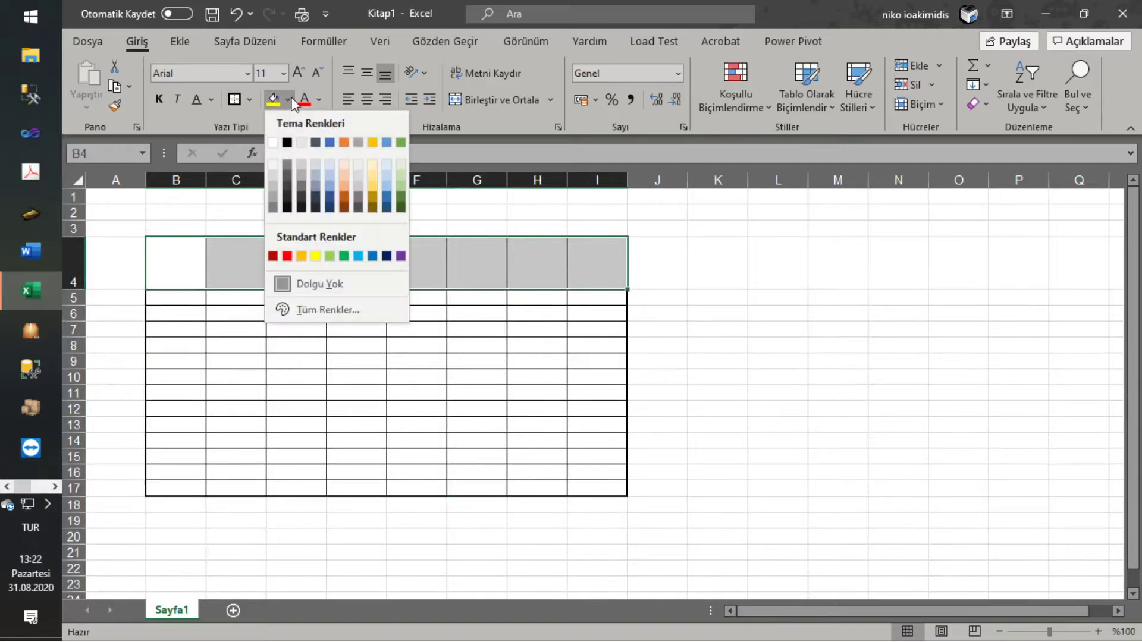
pyautogui.click(287, 198)
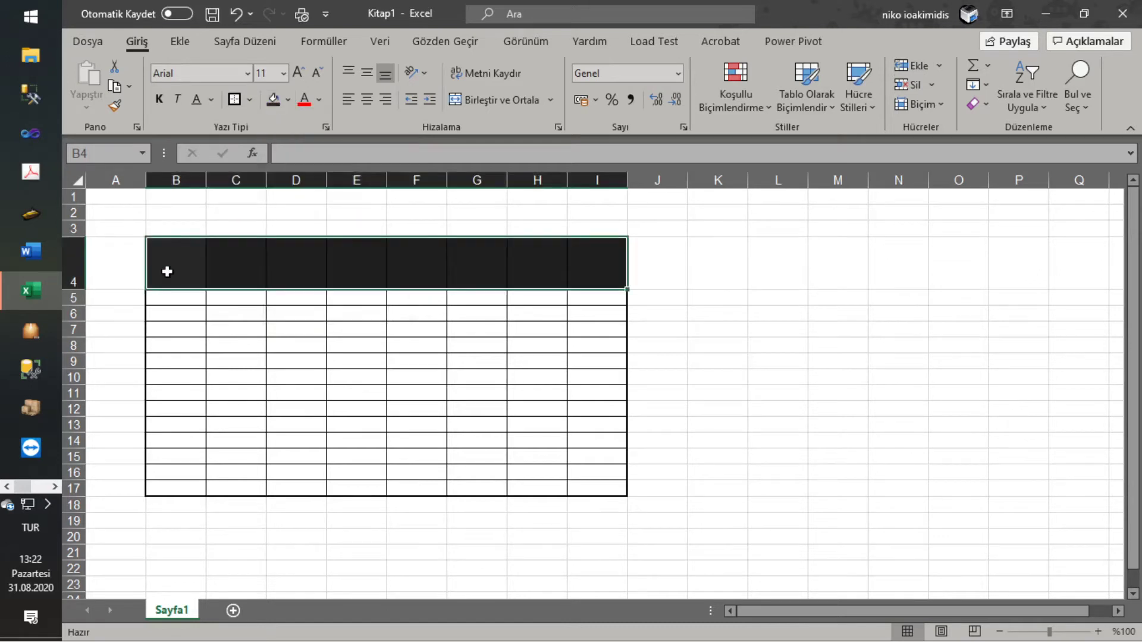
pyautogui.moveTo(168, 281); pyautogui.dragTo(574, 265)
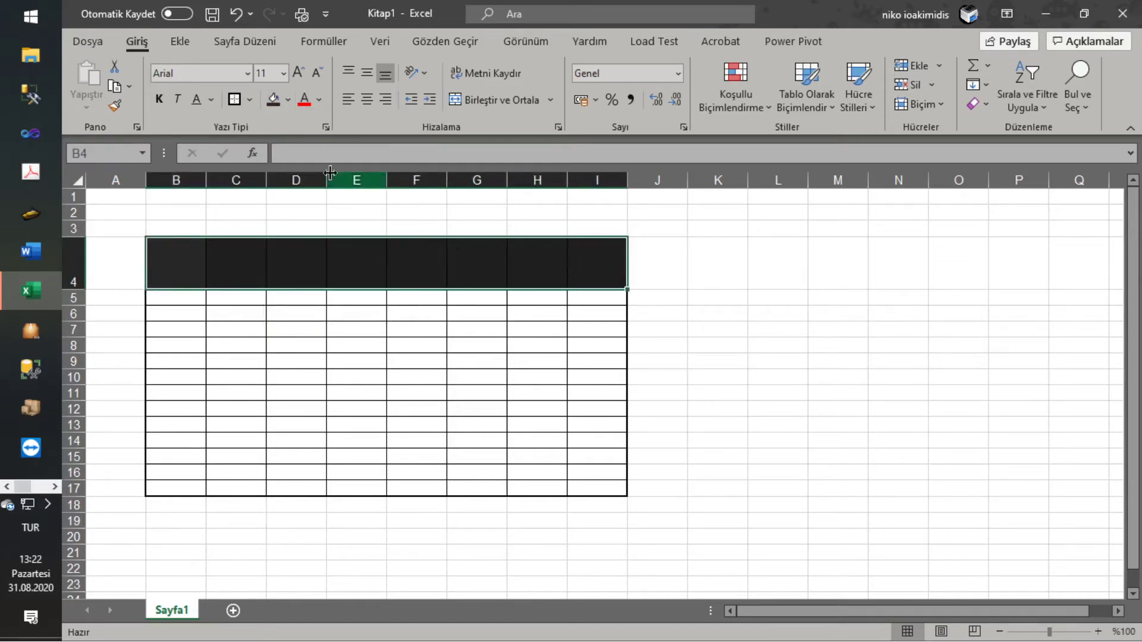
pyautogui.click(319, 99)
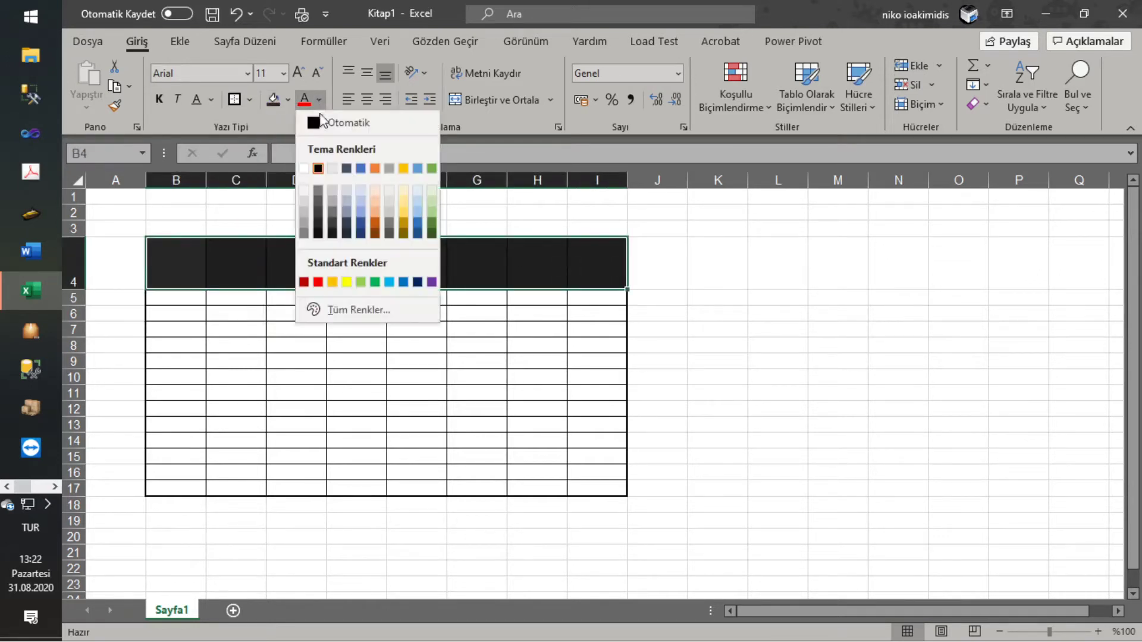
pyautogui.click(312, 169)
# Widen column B to fit product descriptions.
pyautogui.click(180, 279)
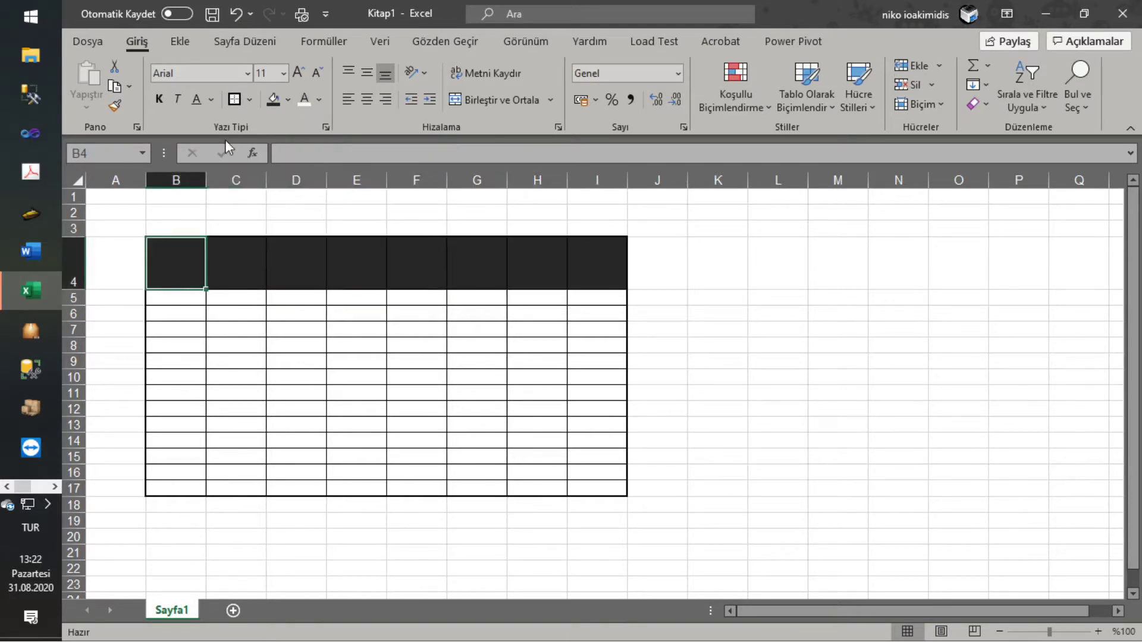
pyautogui.moveTo(207, 179); pyautogui.dragTo(317, 180)
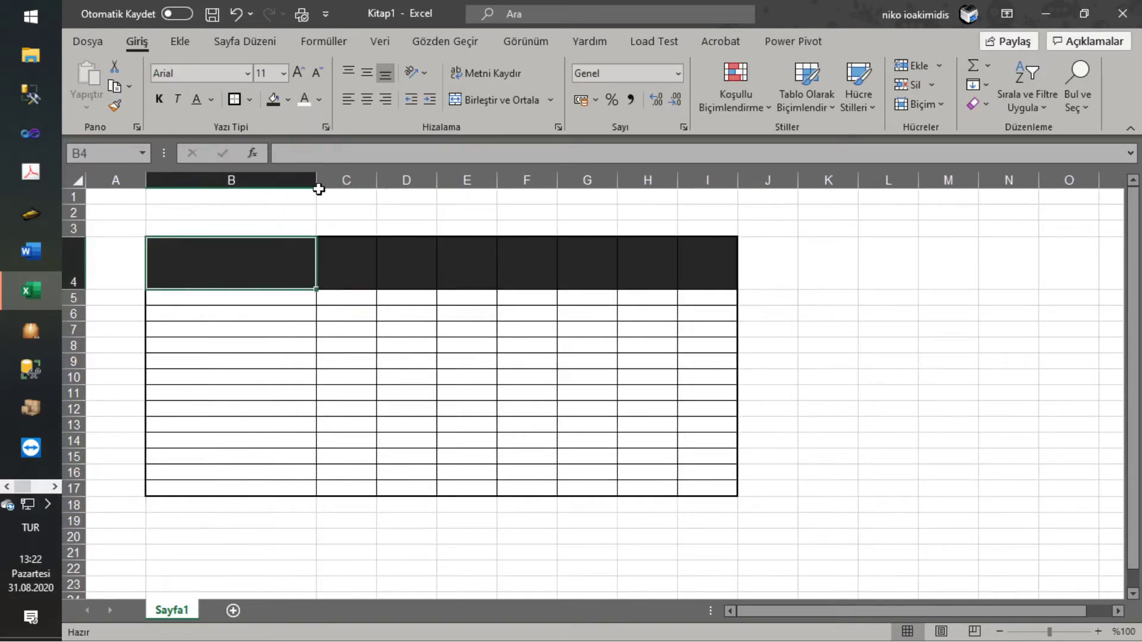
pyautogui.click(214, 293)
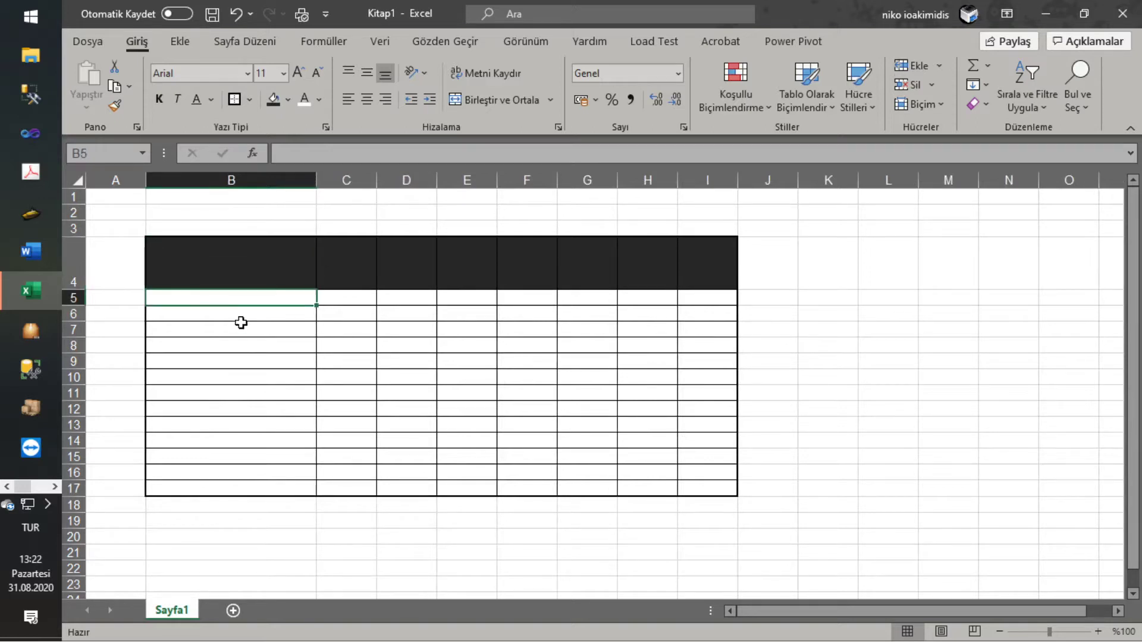
pyautogui.click(240, 261)
# Enter the headings ÜRÜN AÇIKLAMASI in B4 and BİRİM FİYATI in C4.
pyautogui.click(323, 156)
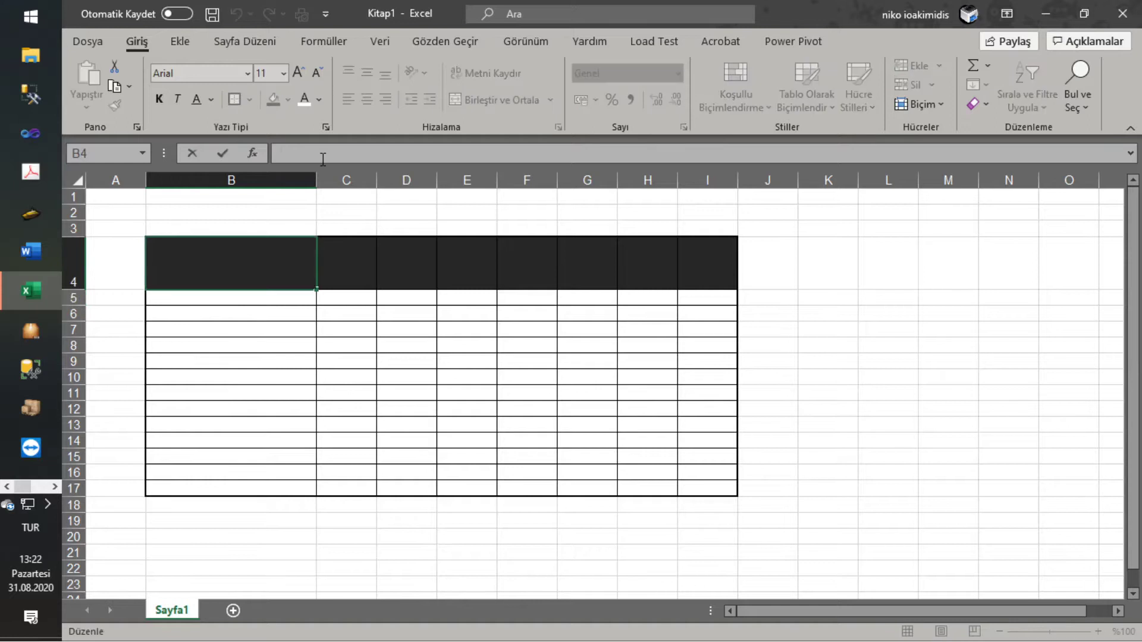
pyautogui.write('ÜRÜN AÇIKL')
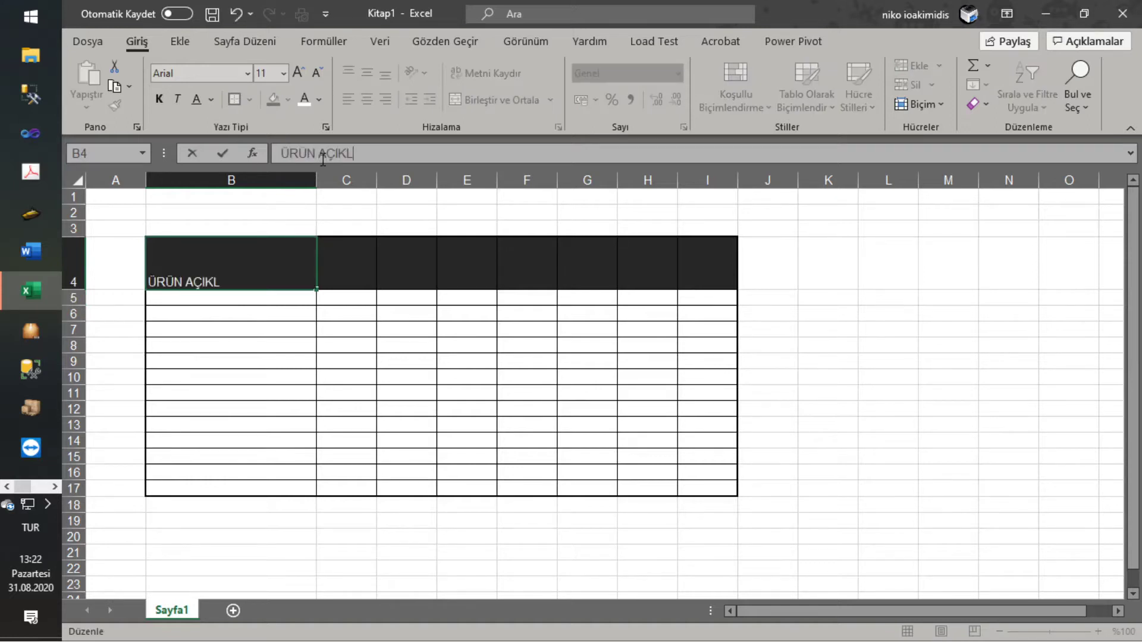
pyautogui.write('AMASI')
pyautogui.press('Return')
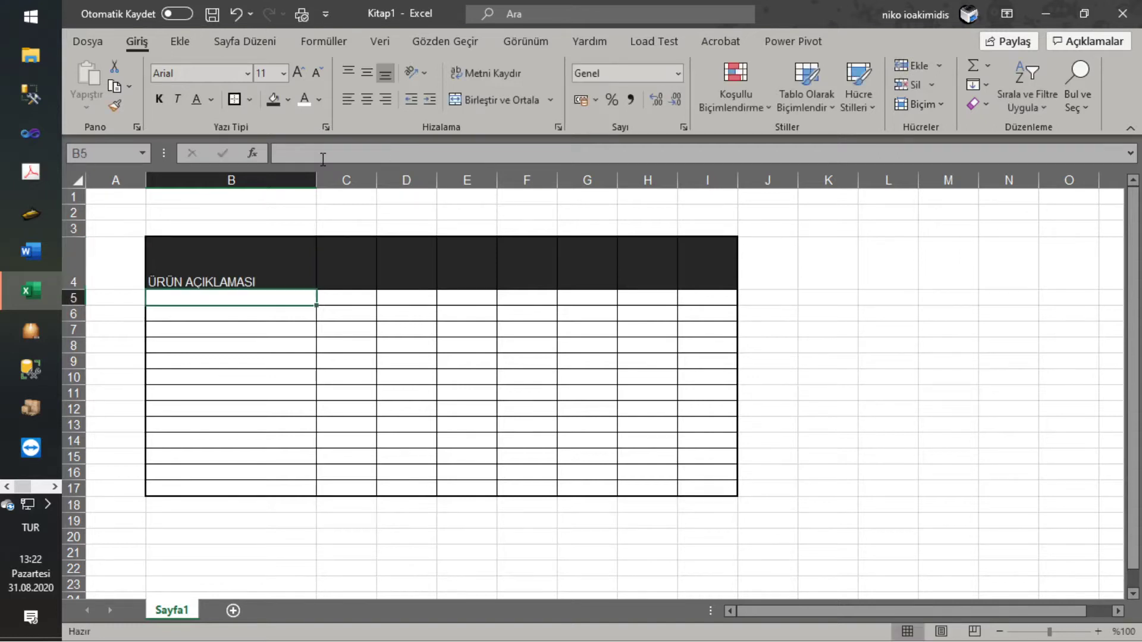
pyautogui.click(344, 260)
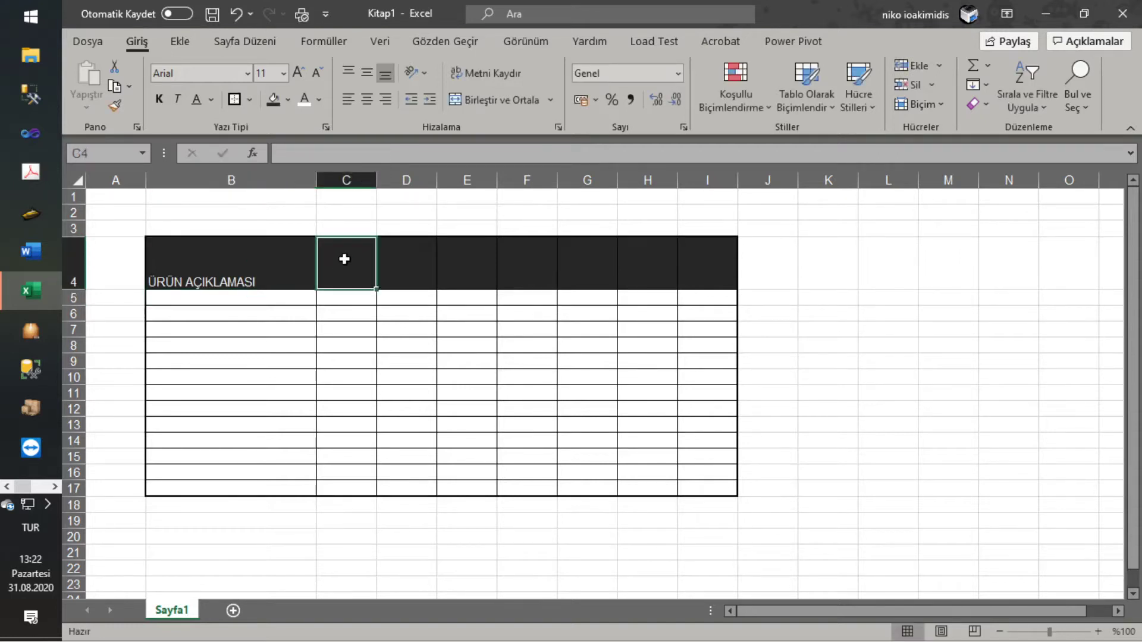
pyautogui.write('BİRİM FİYATI')
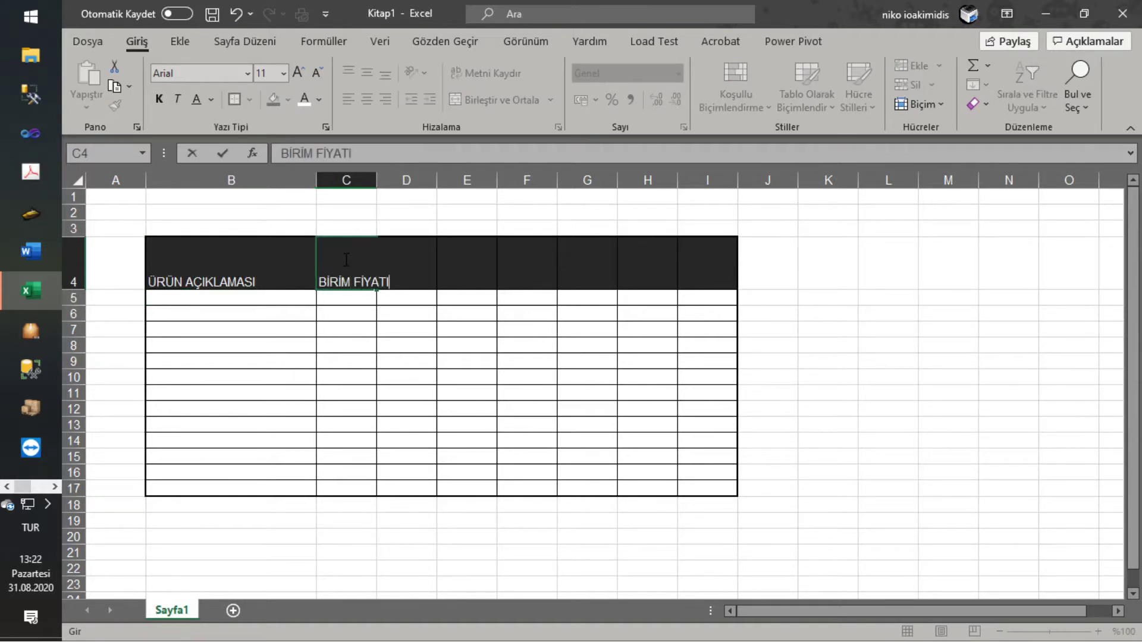
pyautogui.press('Return')
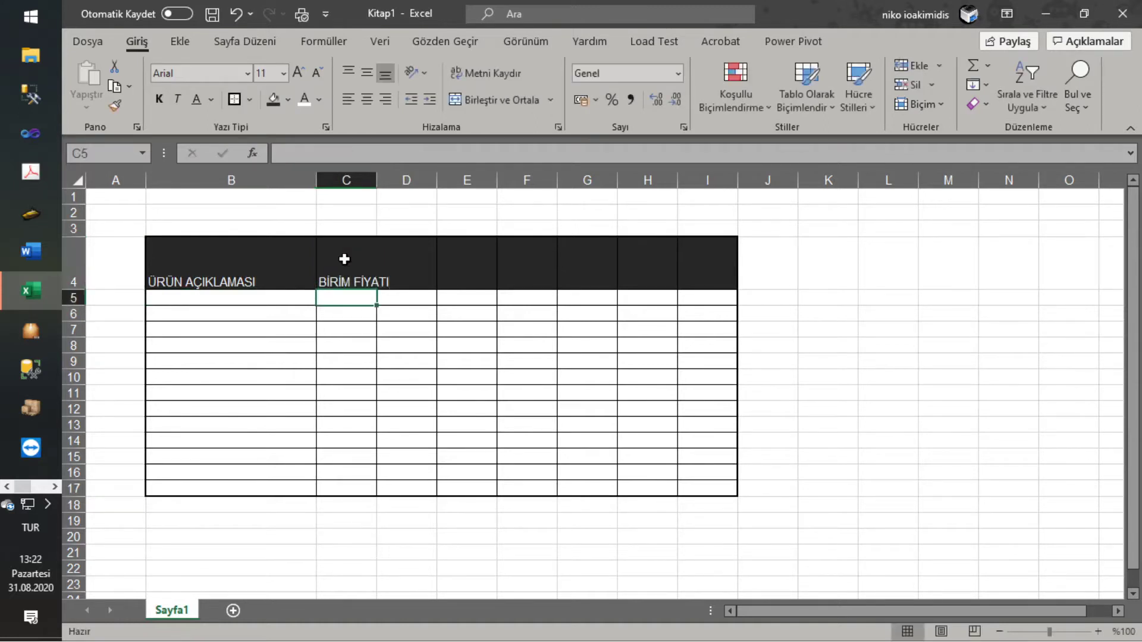
# Add the headings ADET in D4 and TOPLAM in E4.
pyautogui.click(431, 268)
pyautogui.write('AD')
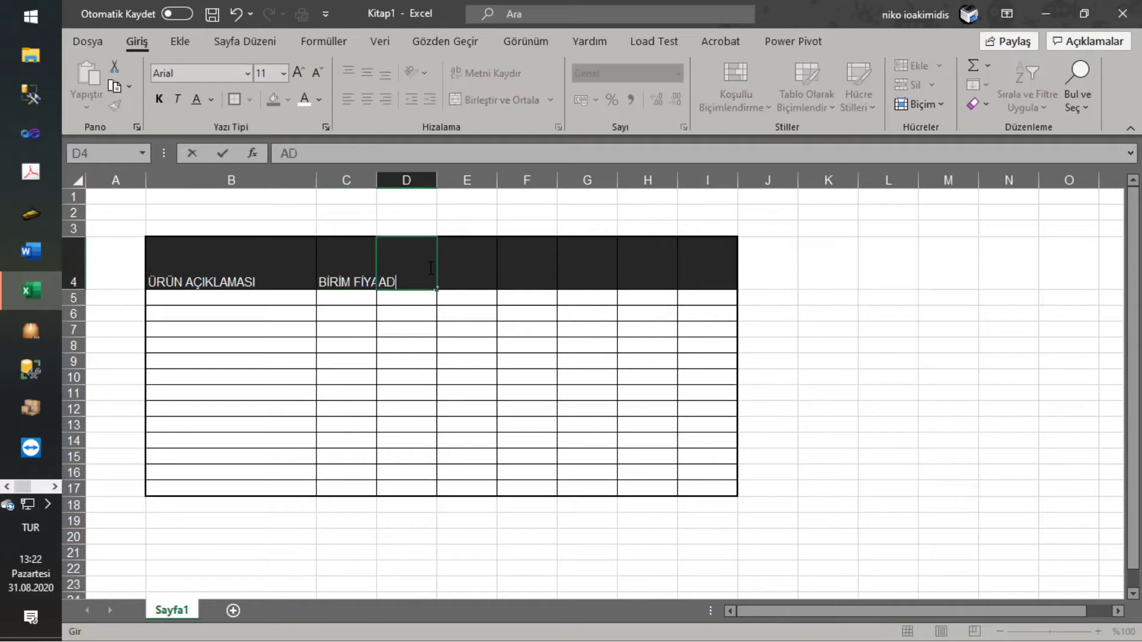
pyautogui.write('ET')
pyautogui.press('Return')
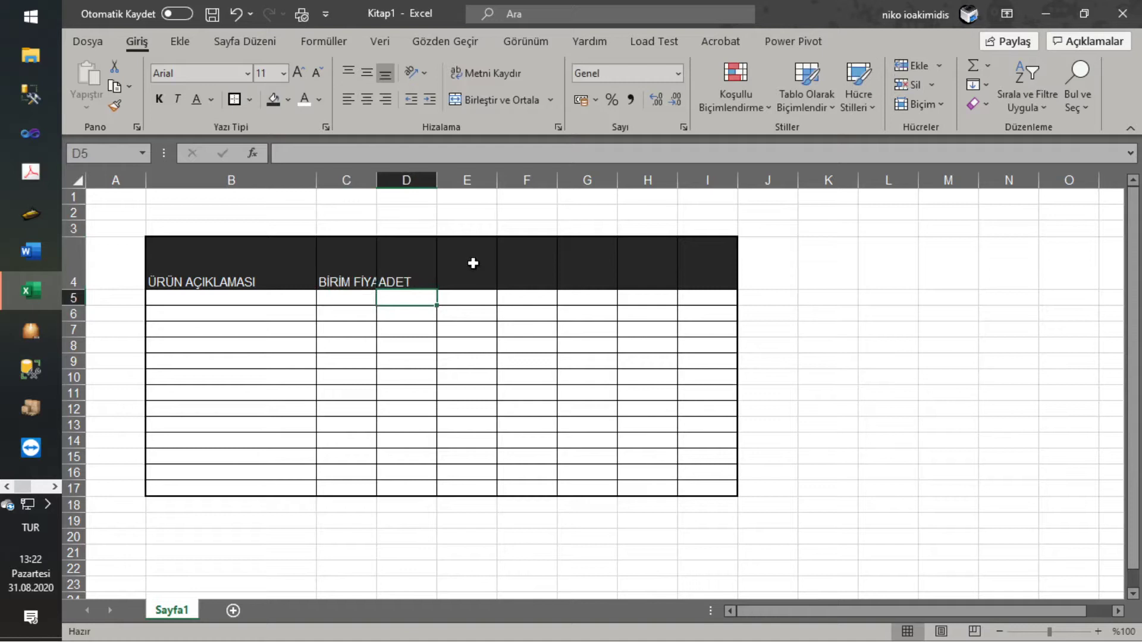
pyautogui.click(473, 263)
pyautogui.write('TOPLAM')
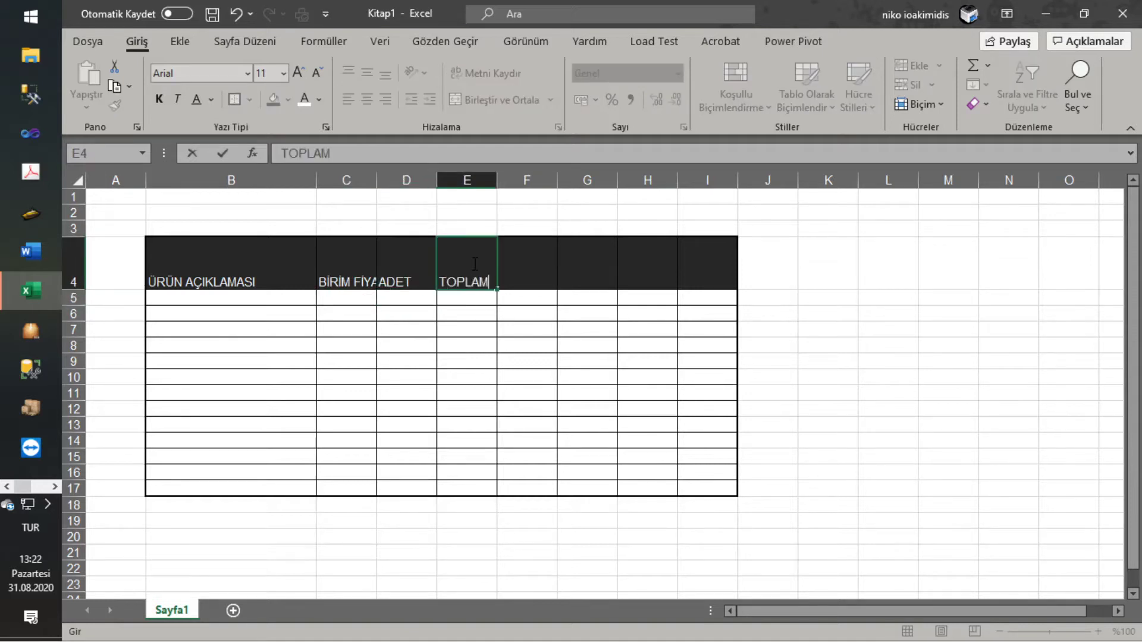
pyautogui.press('Return')
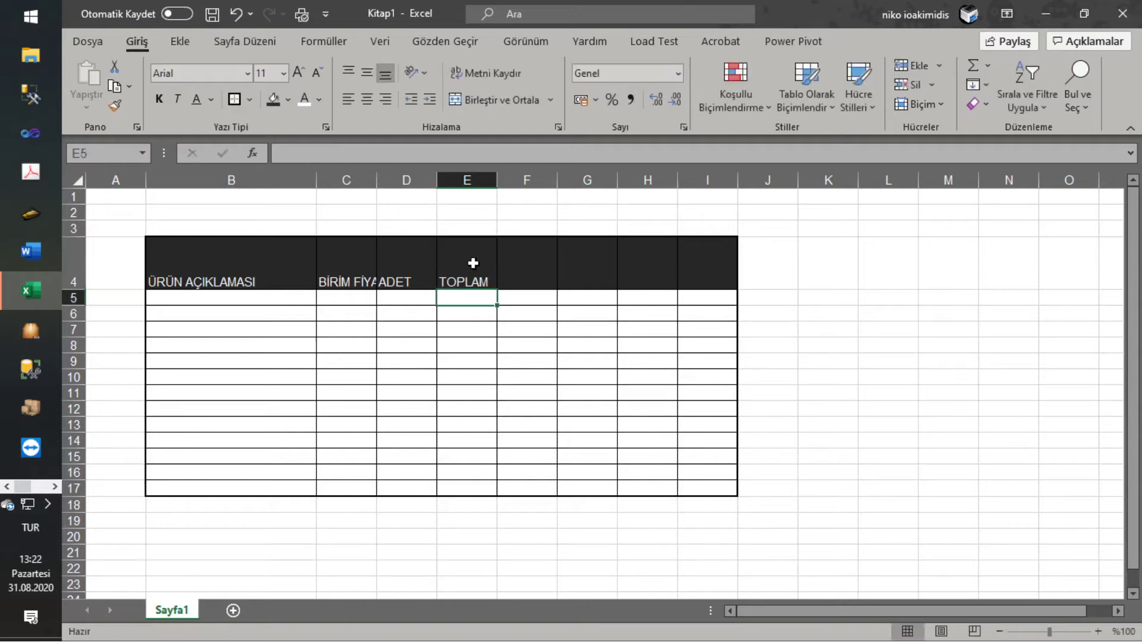
# Widen columns C through E equally.
pyautogui.moveTo(355, 179); pyautogui.dragTo(458, 180)
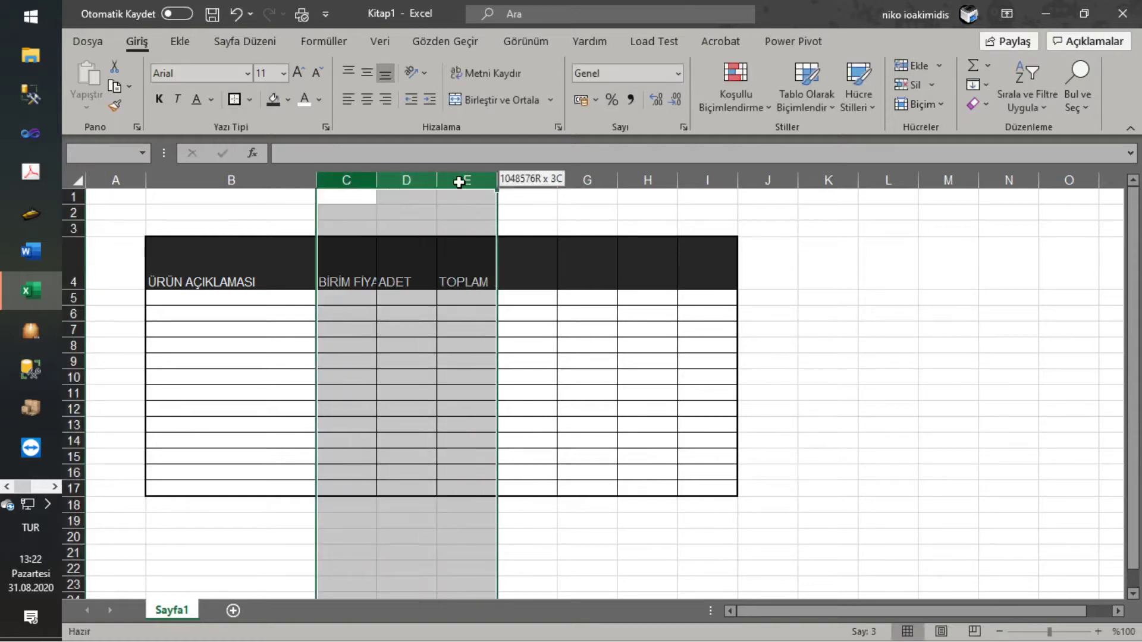
pyautogui.moveTo(388, 173); pyautogui.dragTo(413, 173)
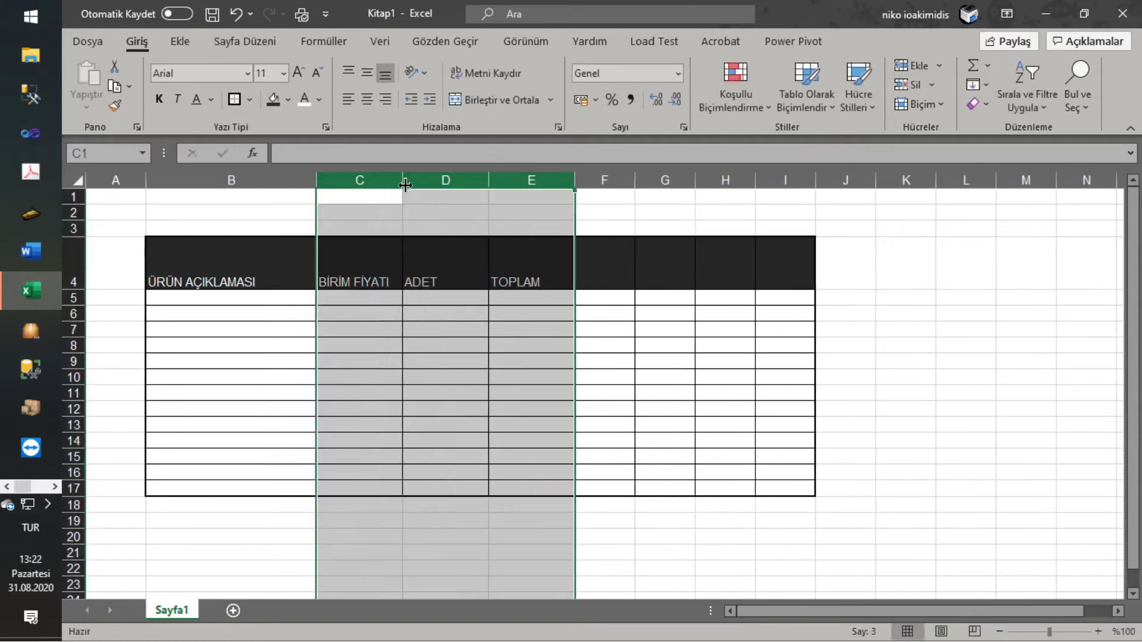
pyautogui.click(194, 255)
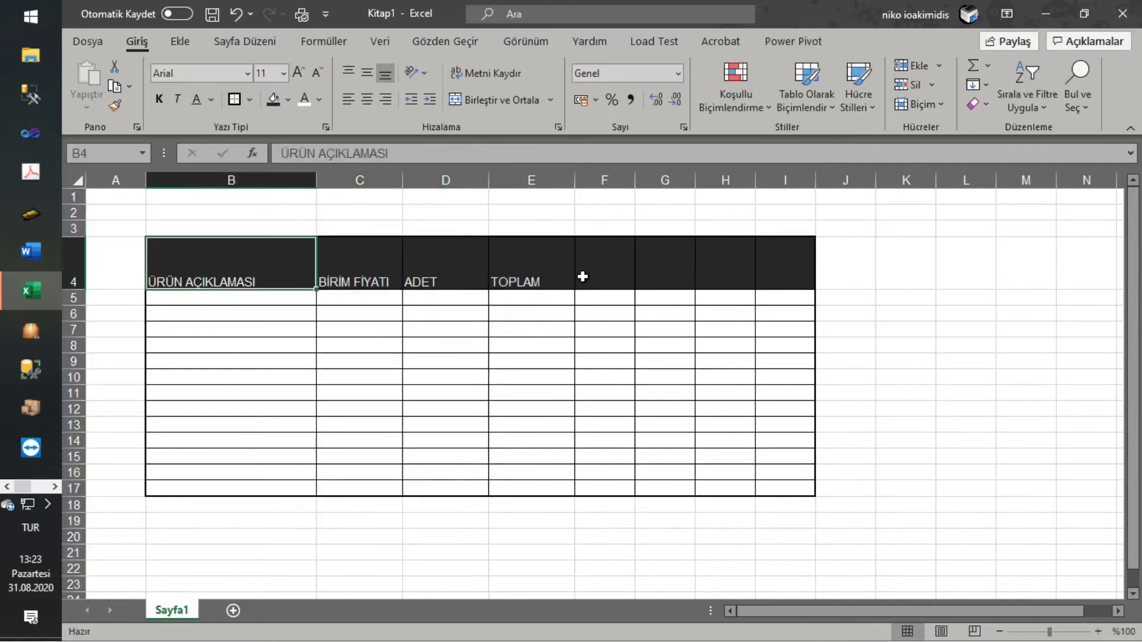
# Delete the unused columns F through I to the right of TOPLAM.
pyautogui.click(616, 263)
pyautogui.moveTo(604, 180); pyautogui.dragTo(803, 179)
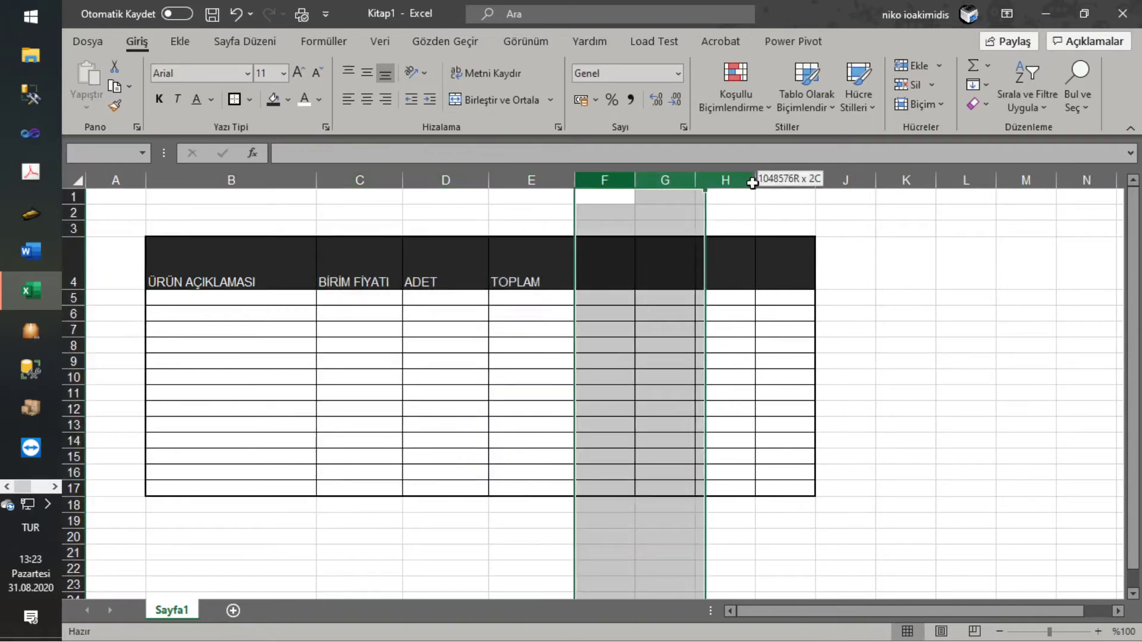
pyautogui.rightClick(637, 248)
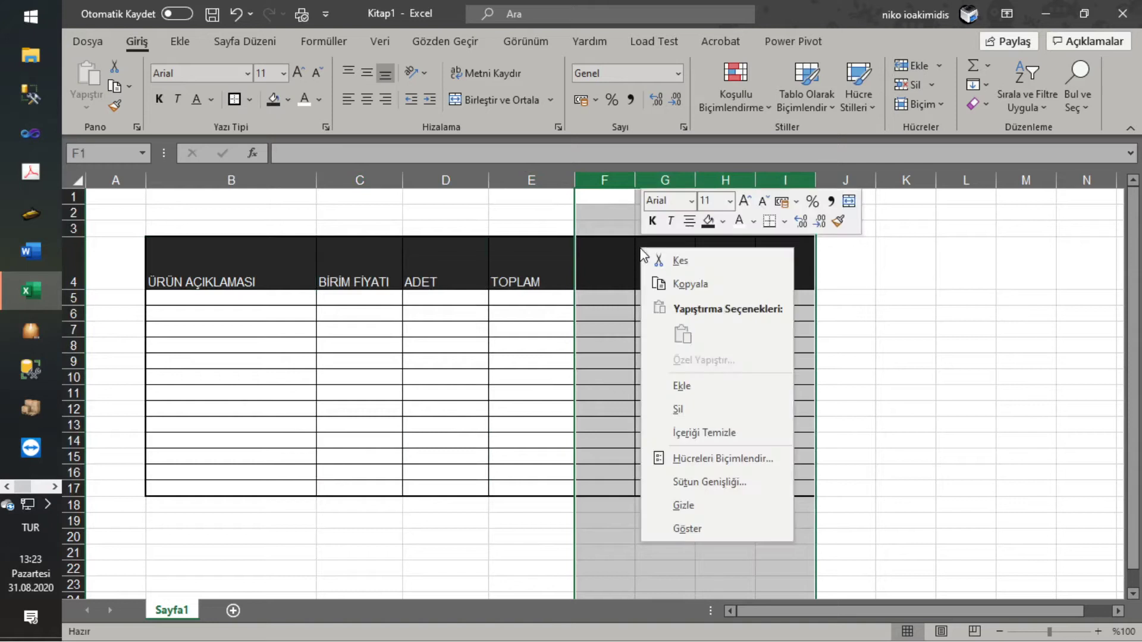
pyautogui.click(704, 406)
pyautogui.click(666, 476)
# Widen column B further for longer product descriptions.
pyautogui.moveTo(157, 254)
pyautogui.mouseDown()
pyautogui.moveTo(530, 448)
pyautogui.moveTo(536, 487)
pyautogui.mouseUp()
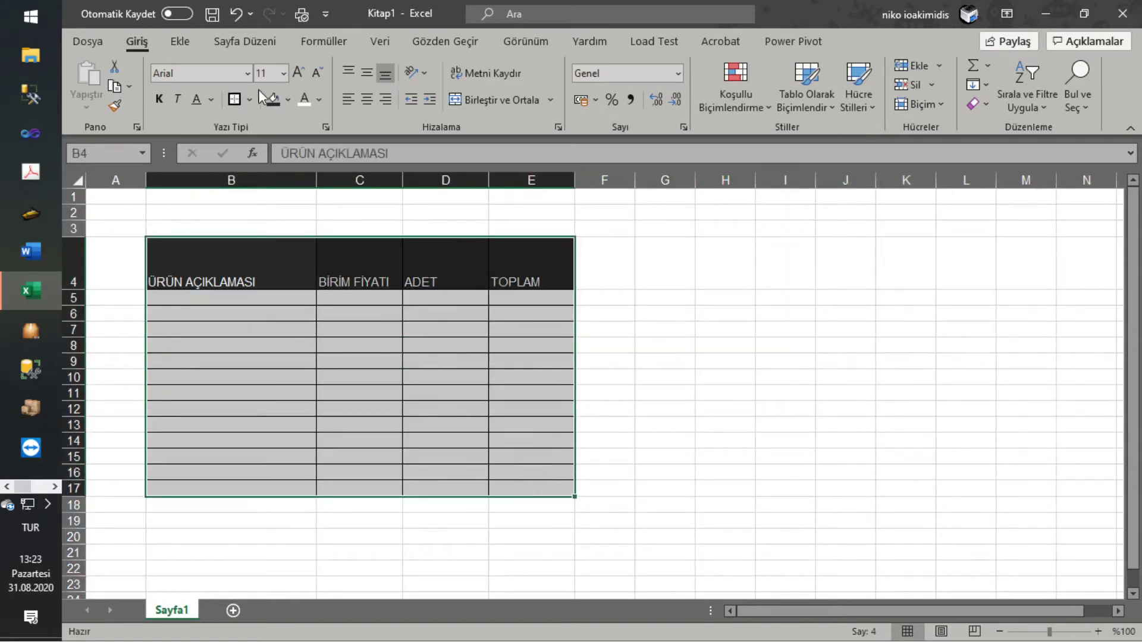
pyautogui.moveTo(316, 174); pyautogui.dragTo(386, 179)
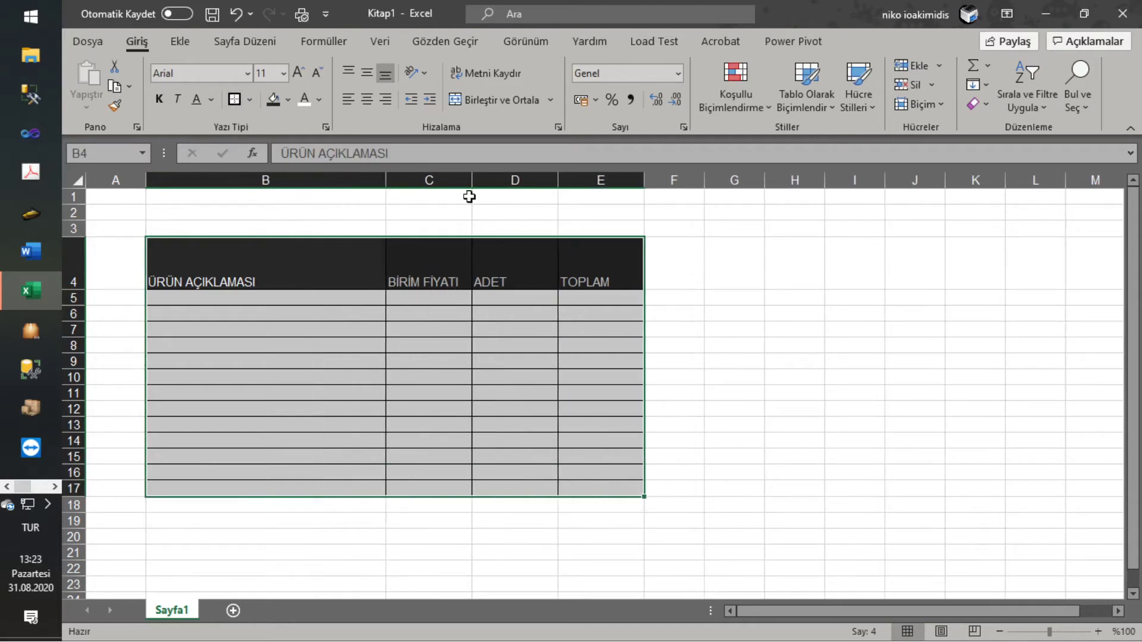
pyautogui.click(404, 402)
pyautogui.moveTo(172, 262); pyautogui.dragTo(593, 285)
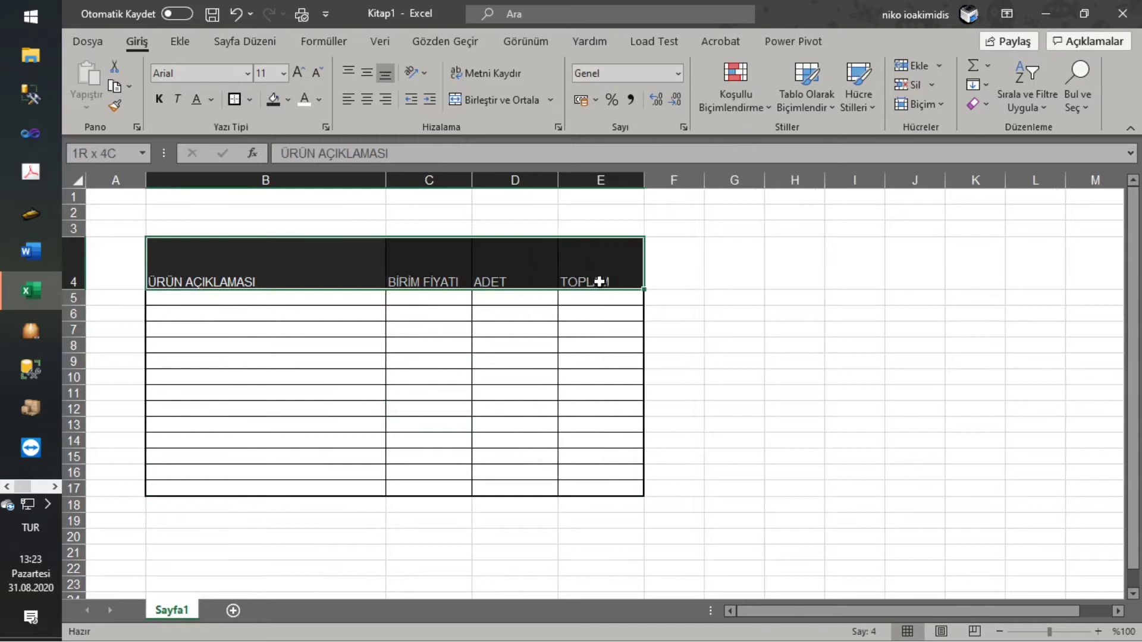
# Set the B4:E4 headings to Orta vertical alignment and centre them horizontally with Ortala.
pyautogui.rightClick(593, 288)
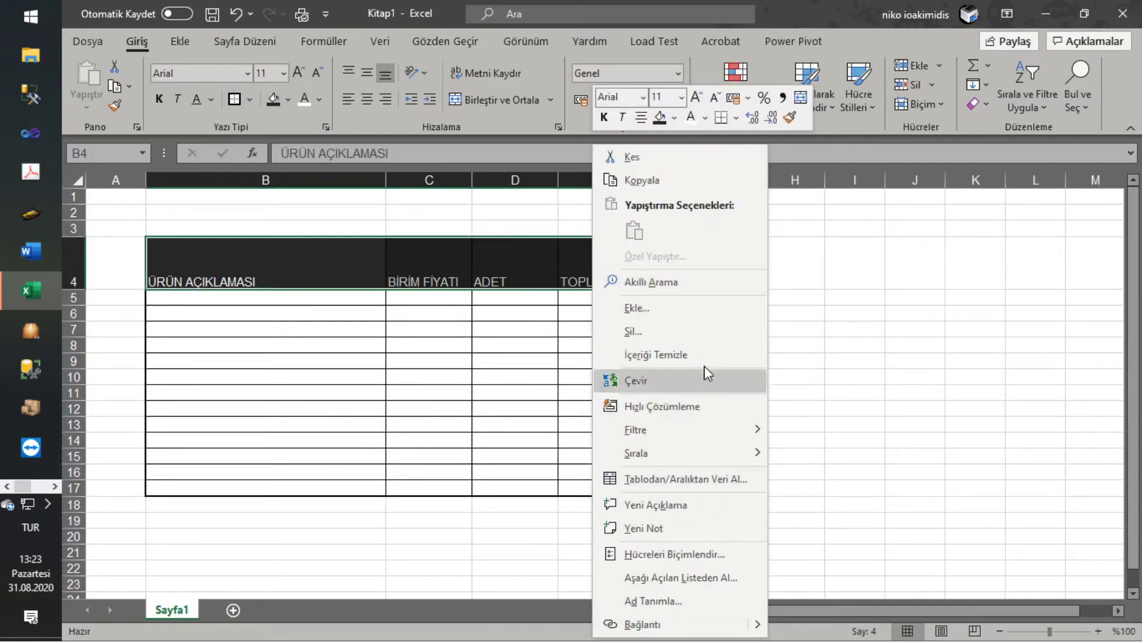
pyautogui.click(700, 554)
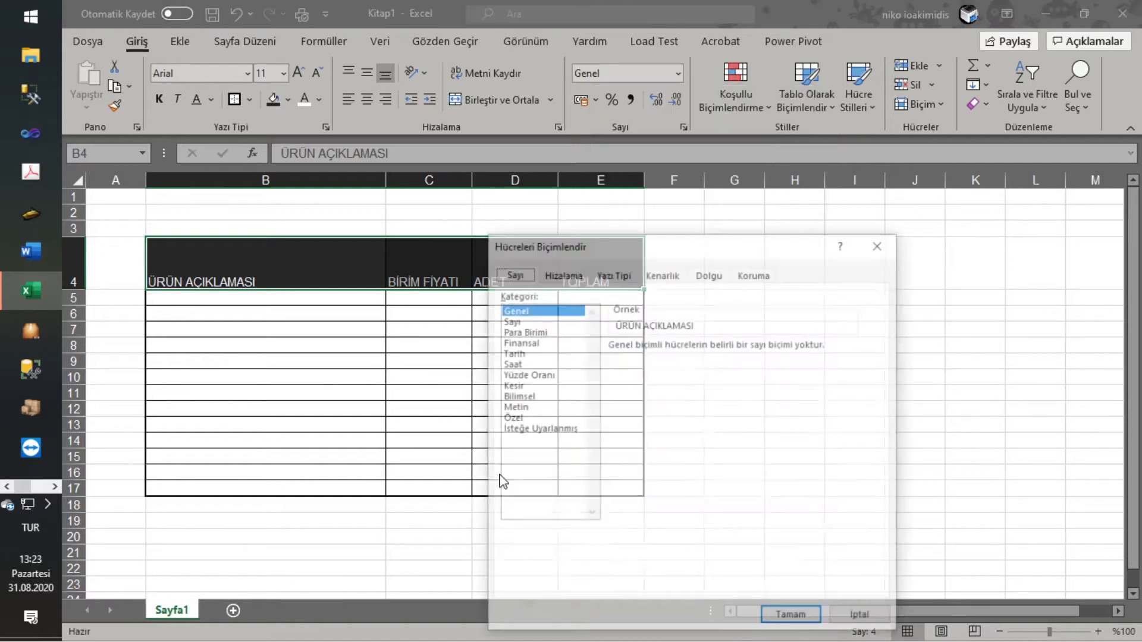
pyautogui.click(578, 277)
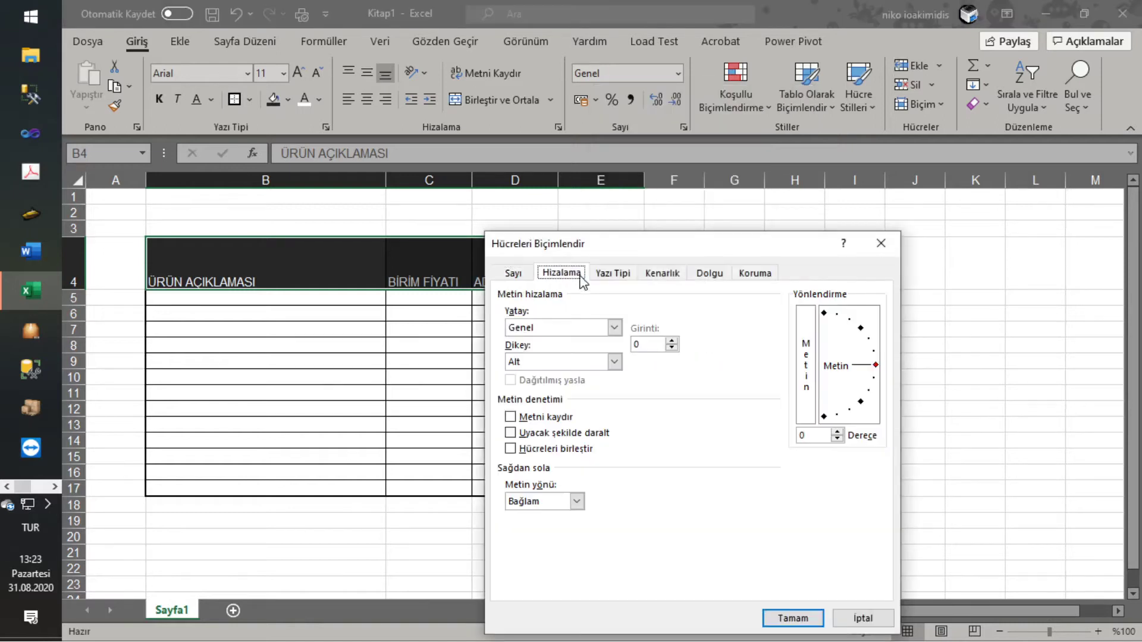
pyautogui.click(557, 362)
pyautogui.click(544, 385)
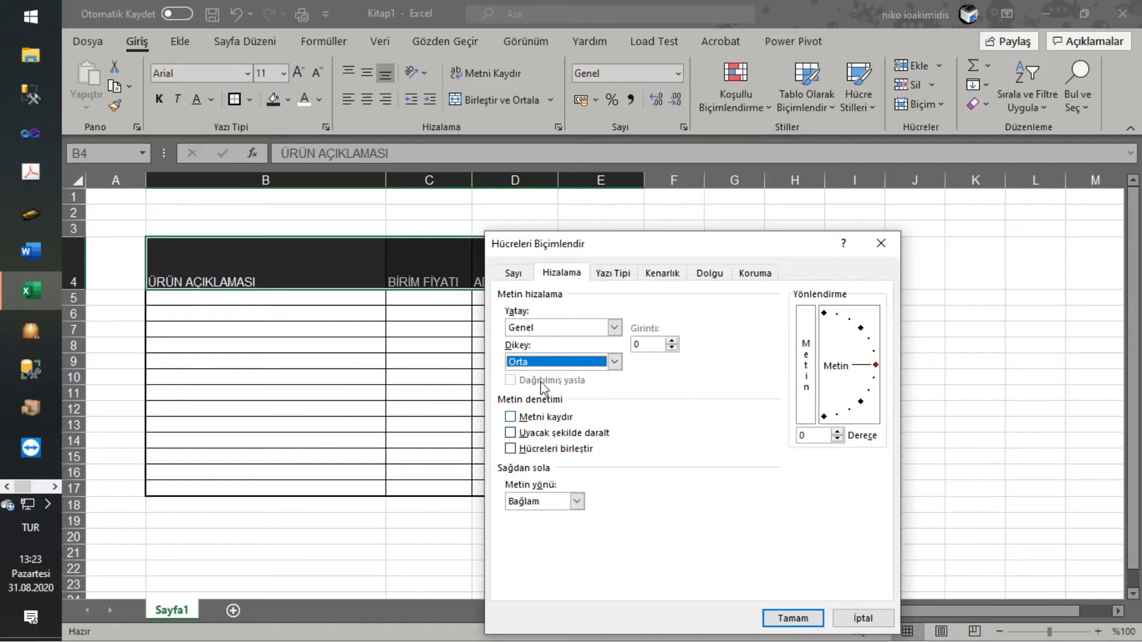
pyautogui.click(783, 620)
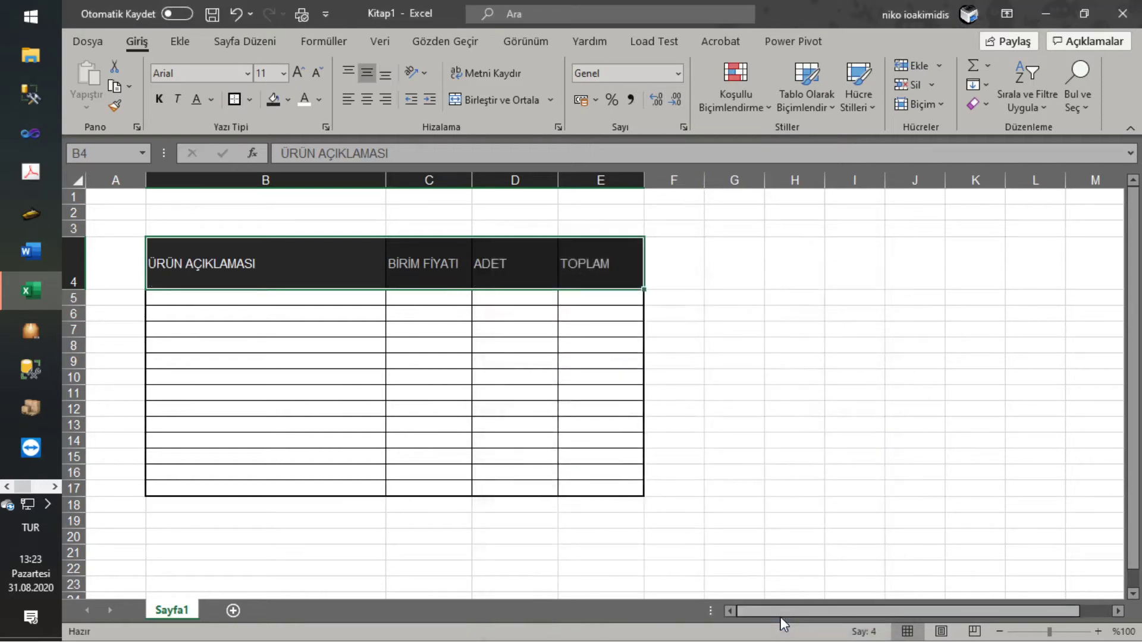
pyautogui.click(367, 99)
pyautogui.click(375, 375)
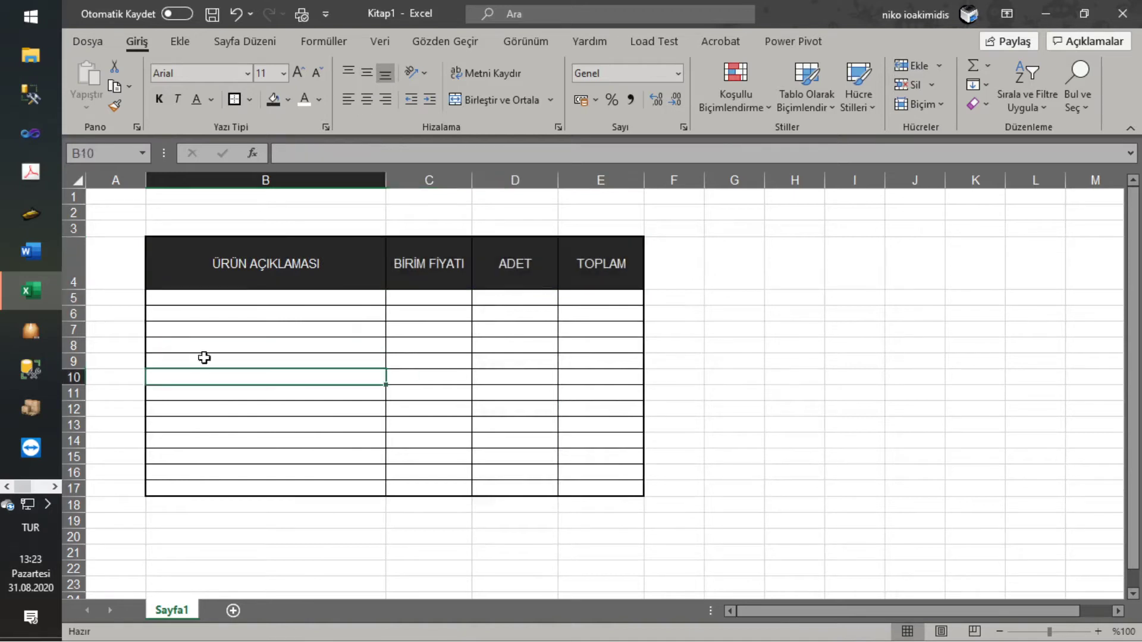
# Enter the total formula =(C5*D5) in cell E5.
pyautogui.click(206, 296)
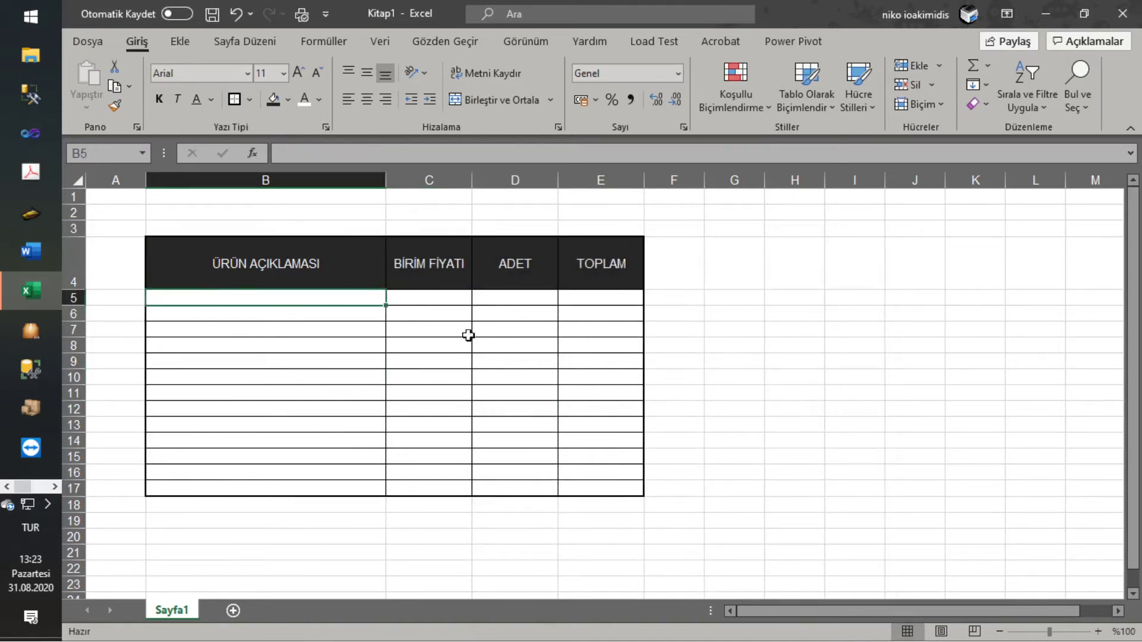
pyautogui.click(452, 298)
pyautogui.click(502, 300)
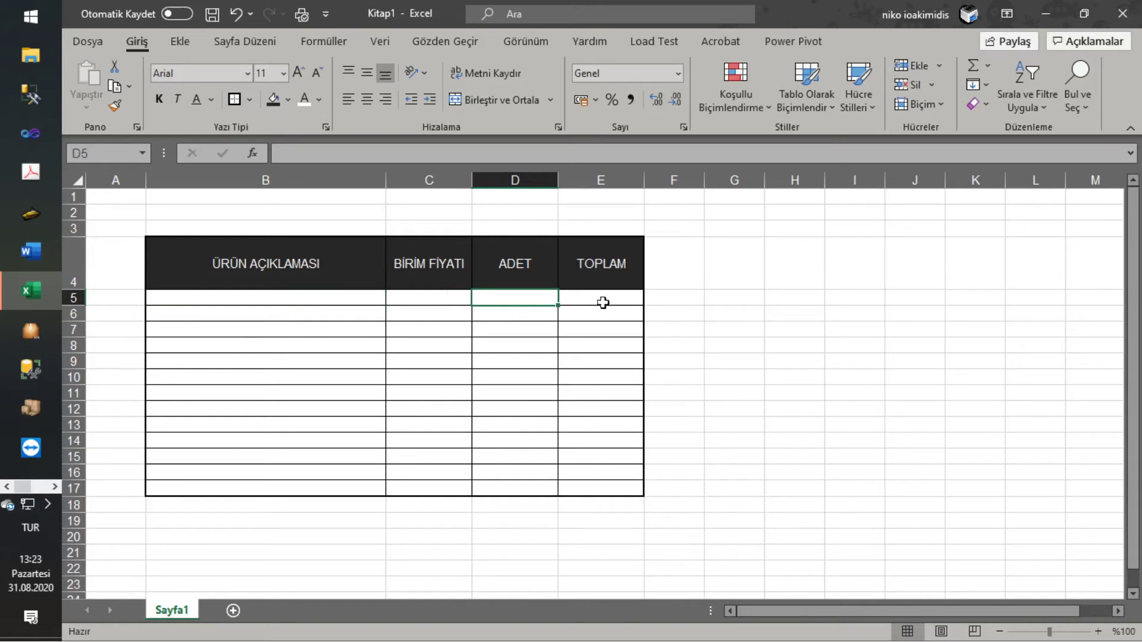
pyautogui.click(610, 297)
pyautogui.write('=(')
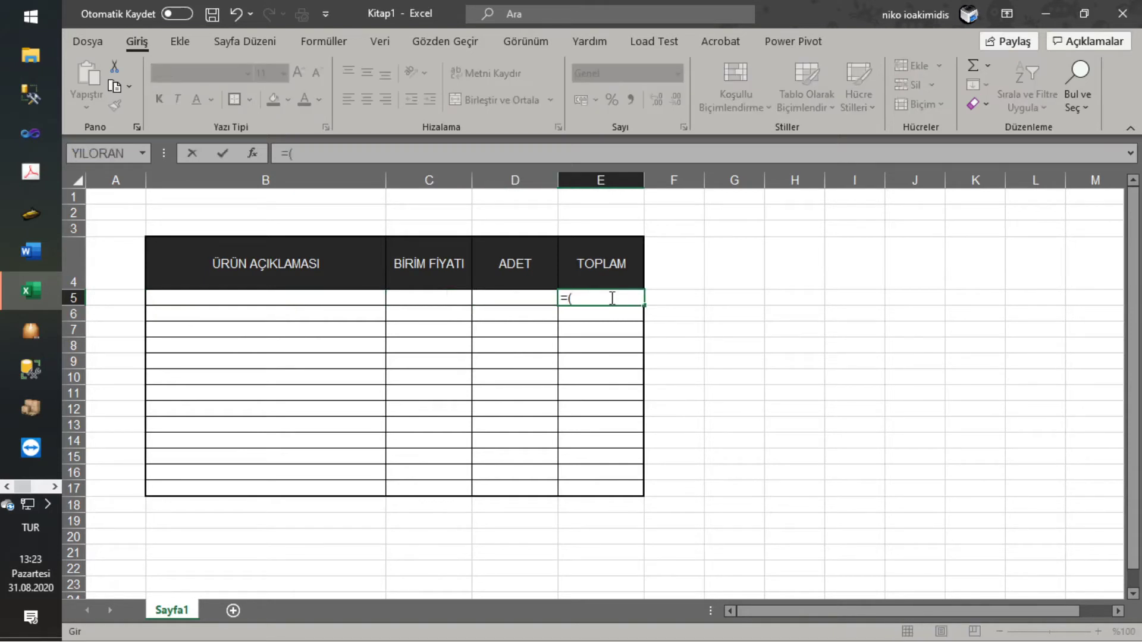
pyautogui.click(409, 296)
pyautogui.write('*')
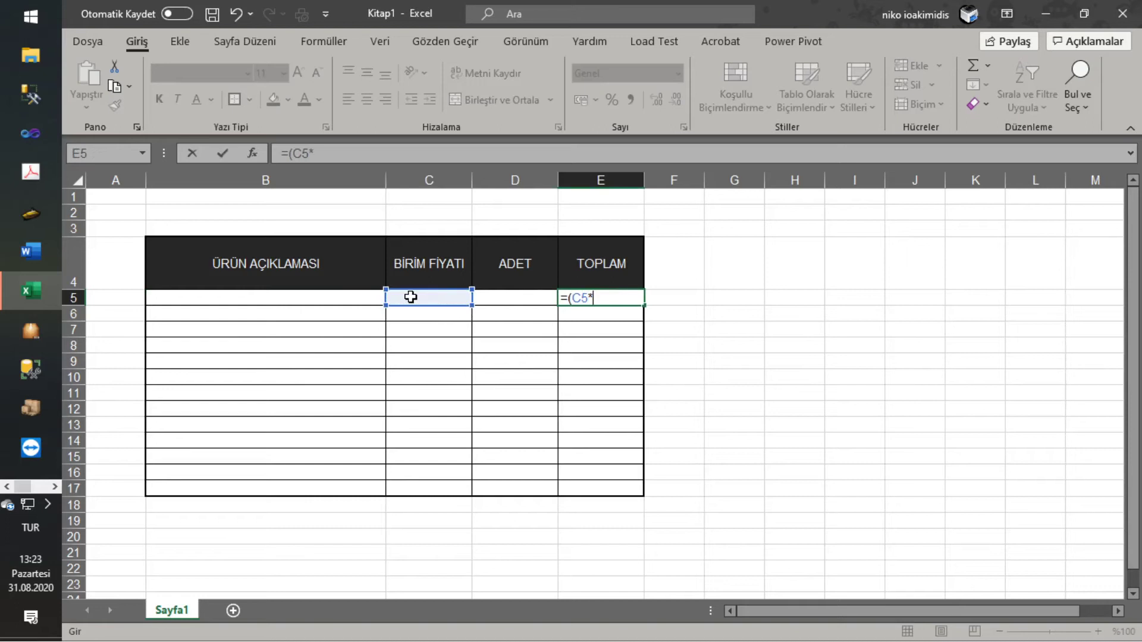
pyautogui.click(511, 301)
pyautogui.write(')')
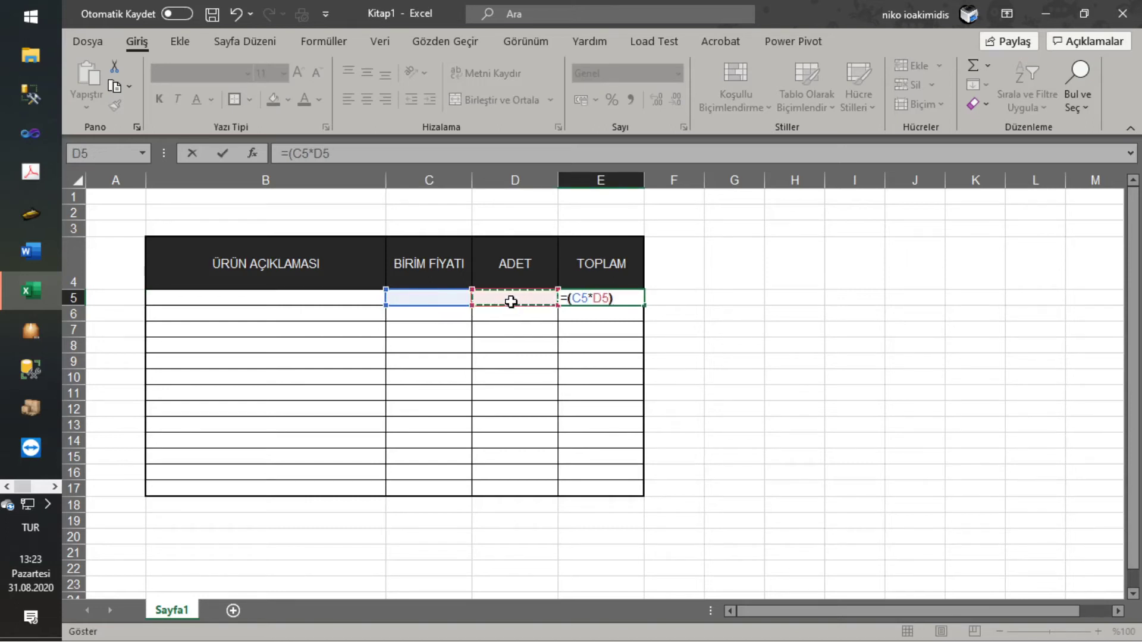
pyautogui.press('Return')
# Fill the E5 formula down through E17.
pyautogui.click(621, 296)
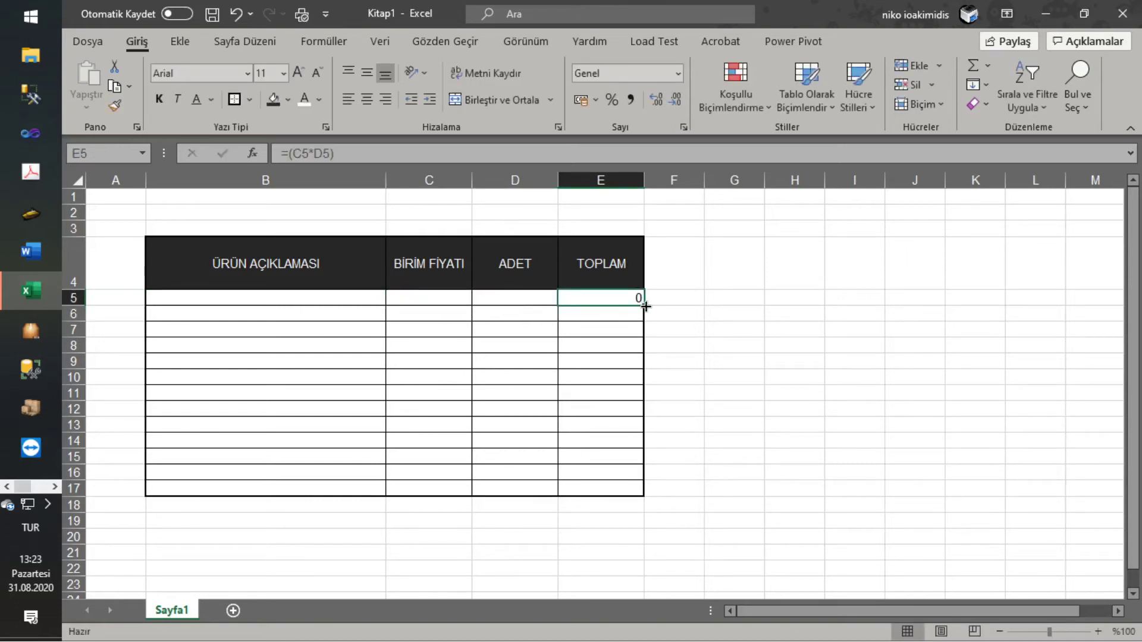
pyautogui.moveTo(645, 307); pyautogui.dragTo(636, 491)
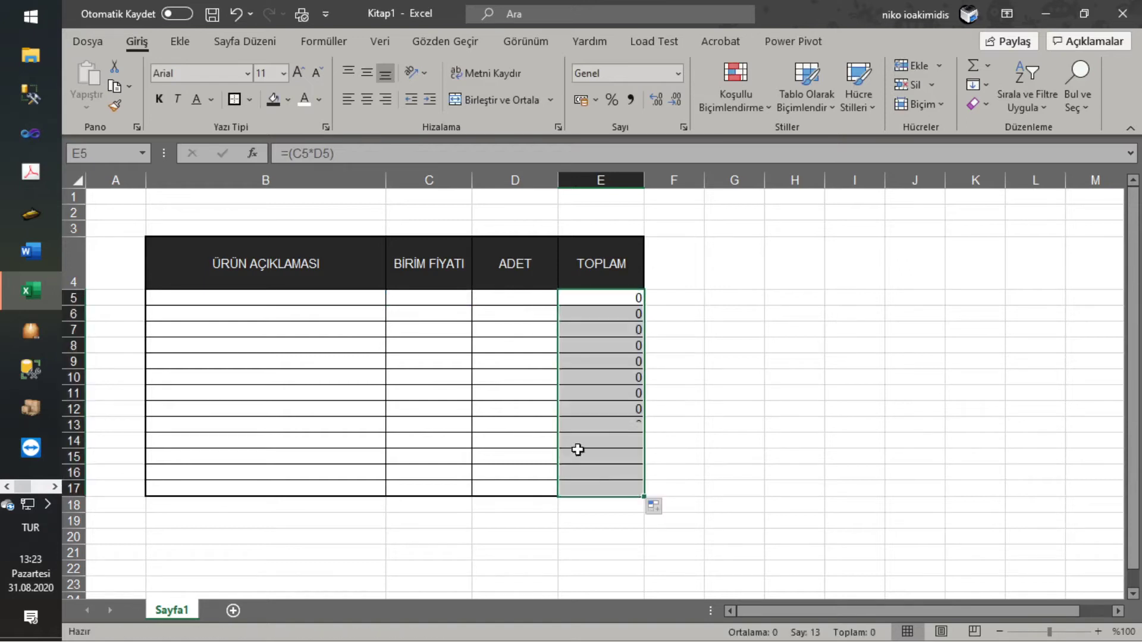
pyautogui.moveTo(439, 297); pyautogui.dragTo(517, 489)
# Format C5:E17 as Para Birimi currency with 2 decimals and the ₺ symbol.
pyautogui.rightClick(484, 447)
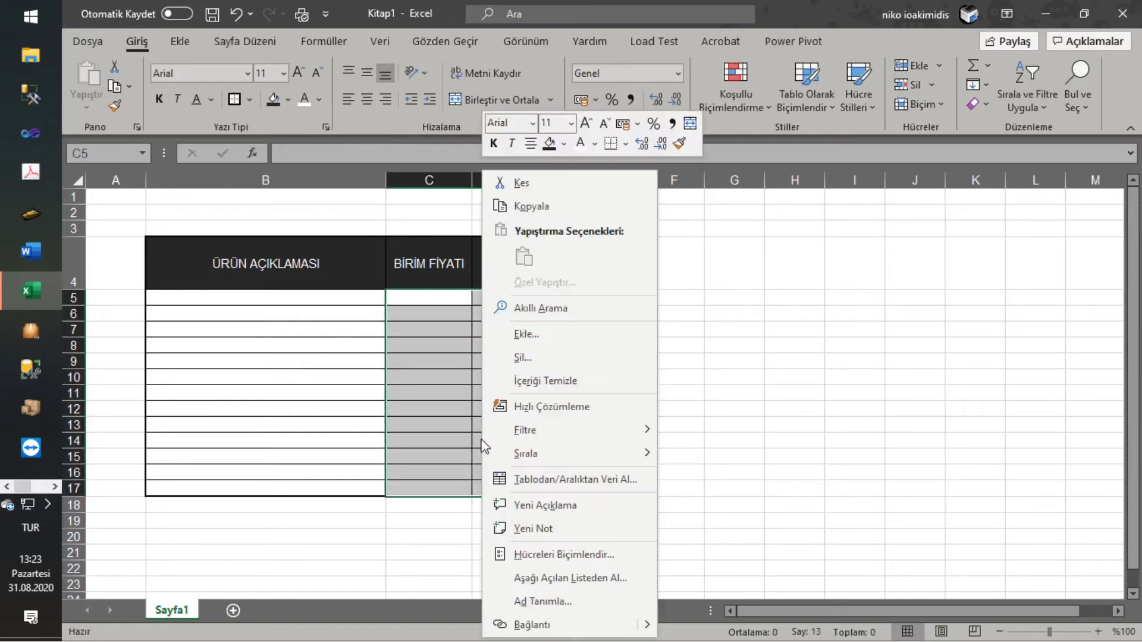
pyautogui.click(574, 555)
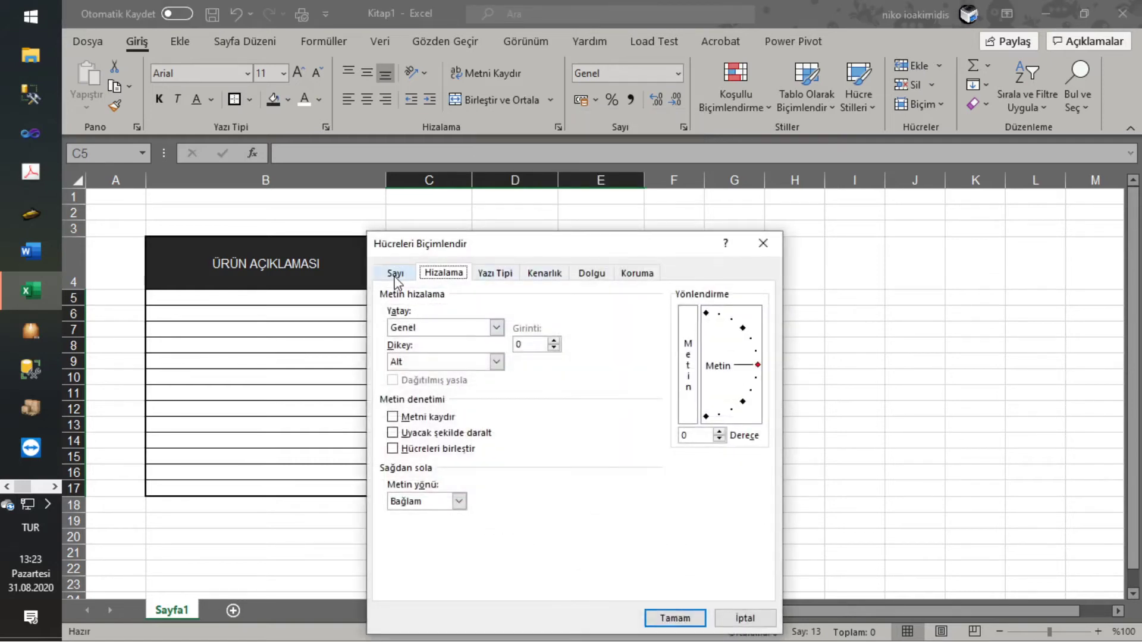
pyautogui.click(394, 274)
pyautogui.click(410, 331)
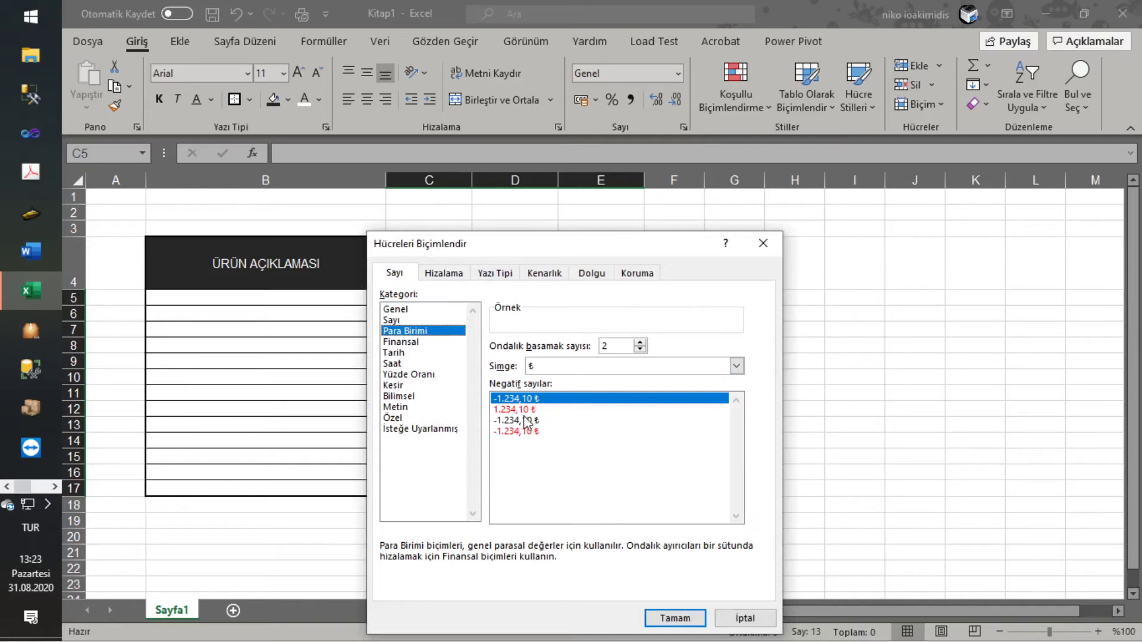
pyautogui.click(669, 616)
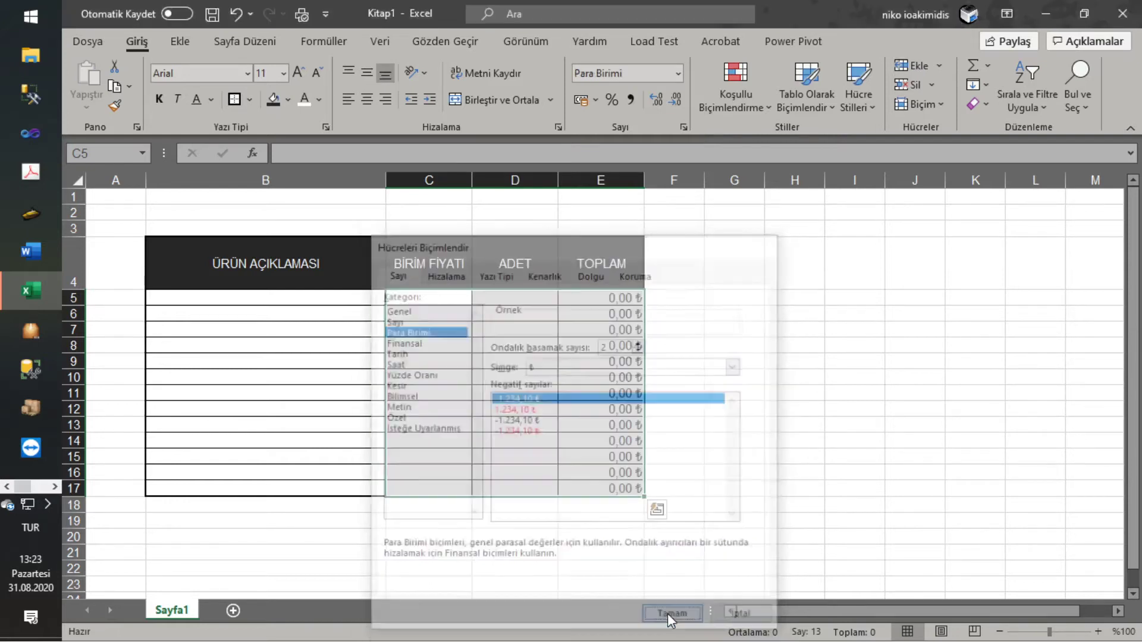
# Border the row B19:E19 and label B19 'GENEL TOPLAM'.
pyautogui.click(799, 314)
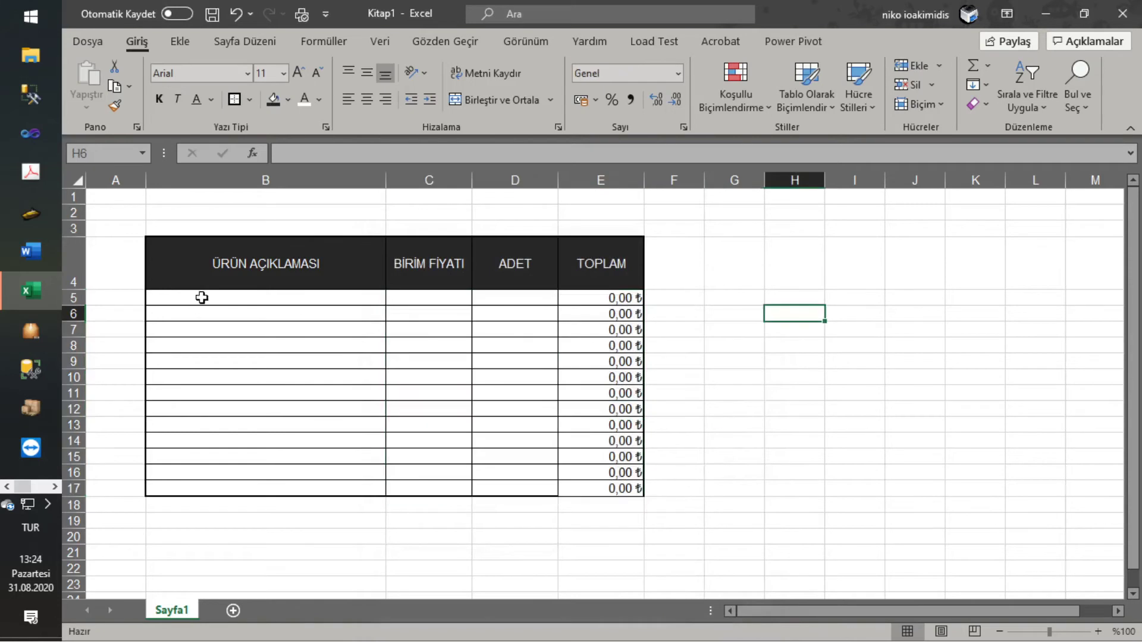
pyautogui.click(214, 298)
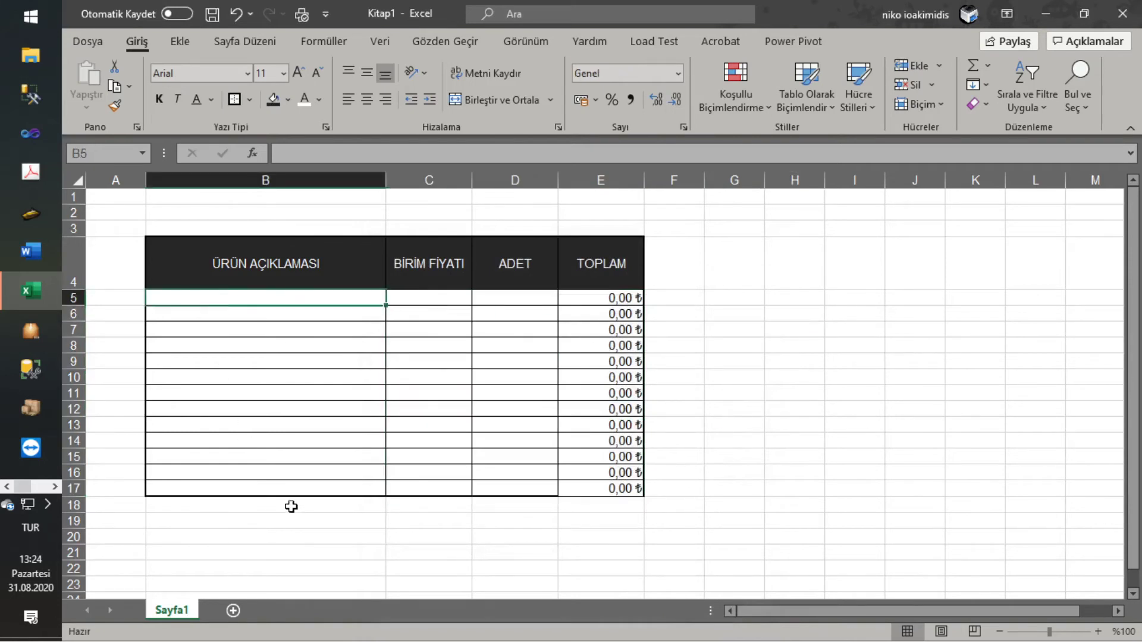
pyautogui.click(258, 516)
pyautogui.moveTo(259, 516); pyautogui.dragTo(587, 521)
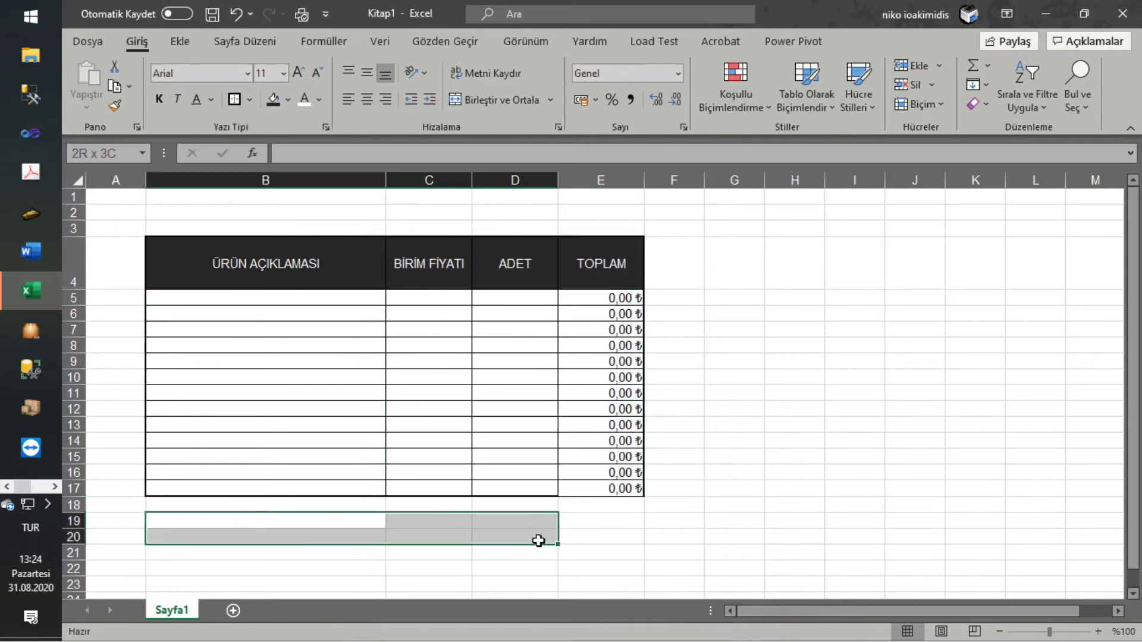
pyautogui.click(235, 100)
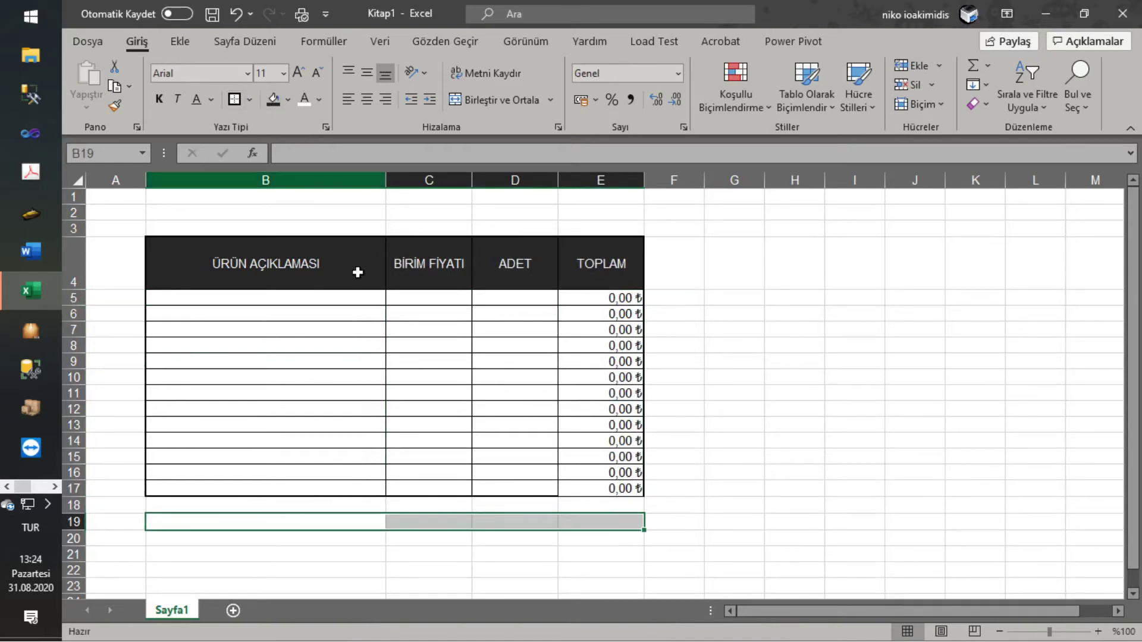
pyautogui.click(247, 519)
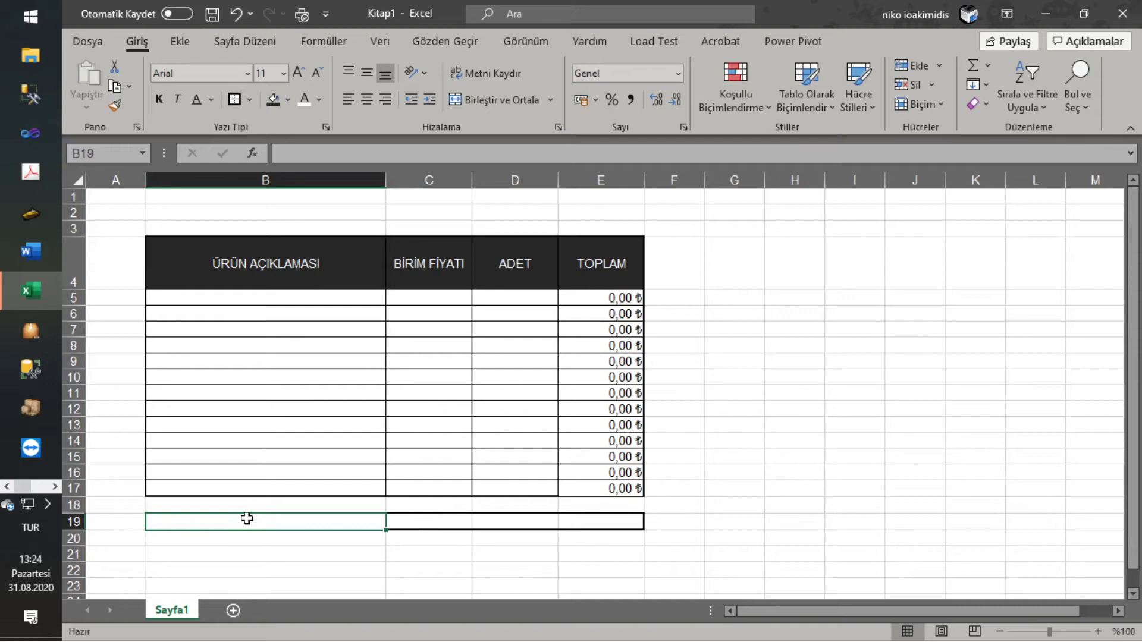
pyautogui.write('GENEL TOPLAM')
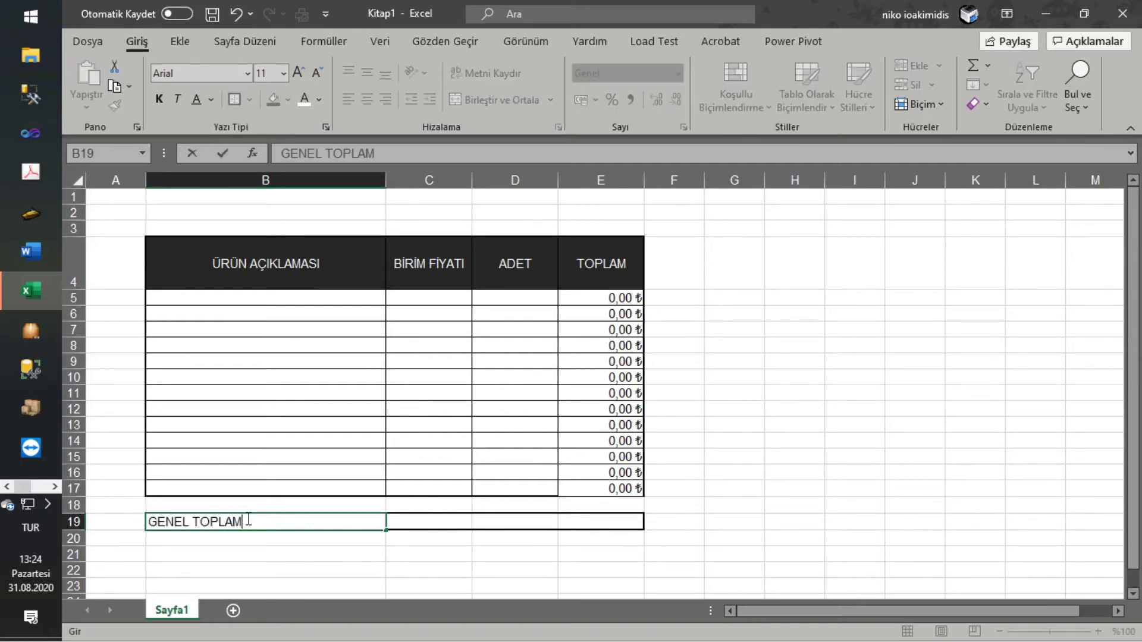
pyautogui.press('Return')
# Insert the AutoSum =TOPLA(E5:E18) in E19 to total the TOPLAM column.
pyautogui.moveTo(584, 521); pyautogui.dragTo(604, 300)
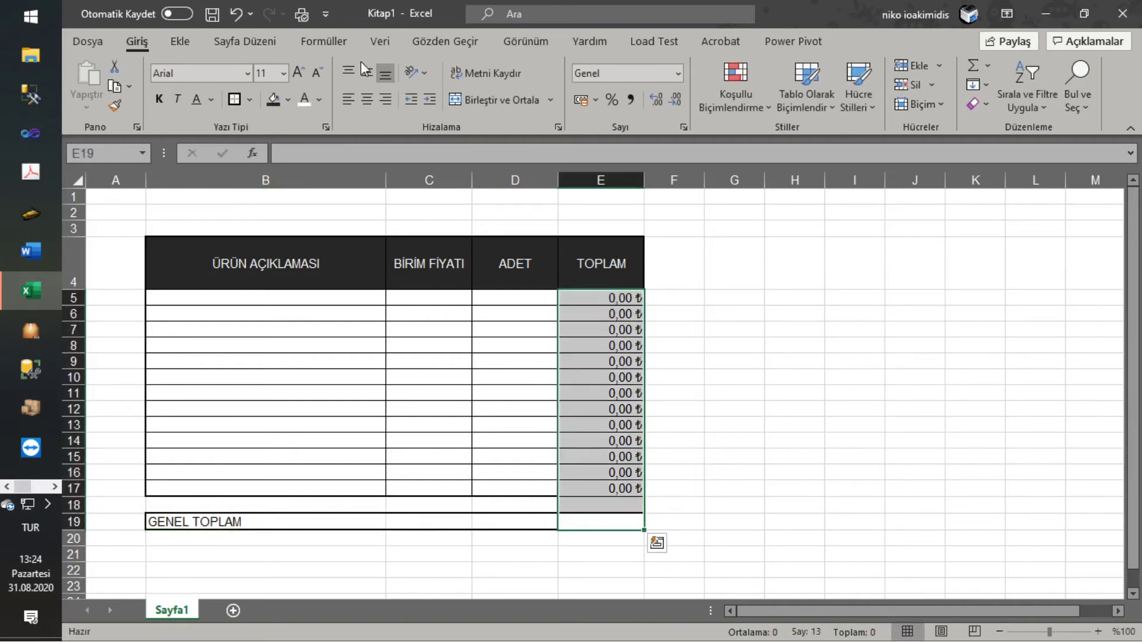
pyautogui.click(974, 62)
pyautogui.click(986, 420)
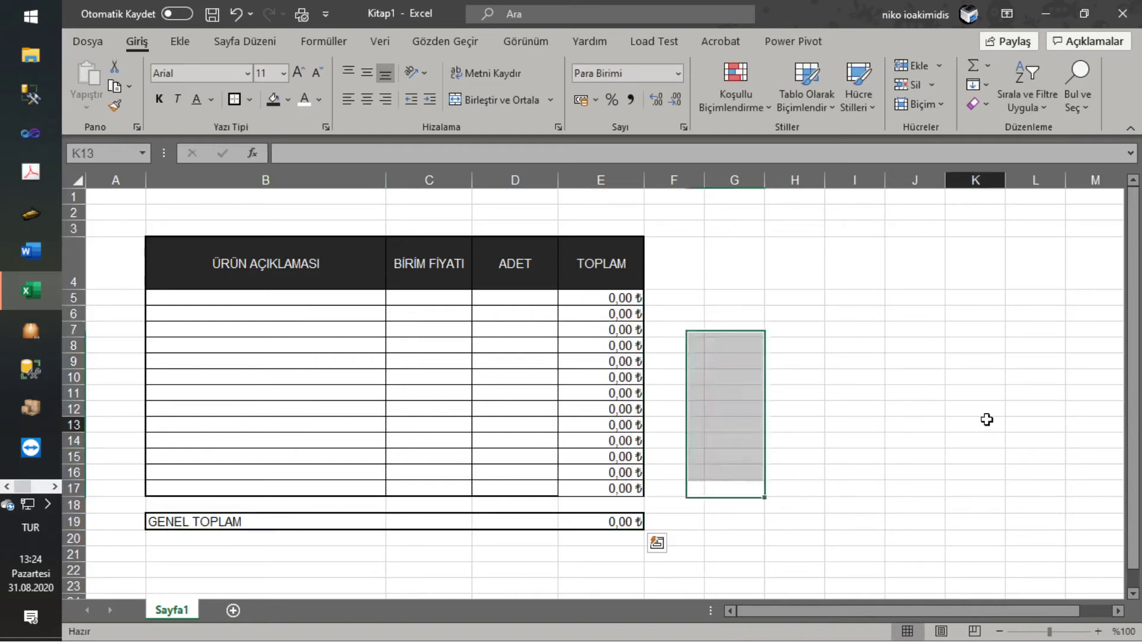
pyautogui.click(262, 301)
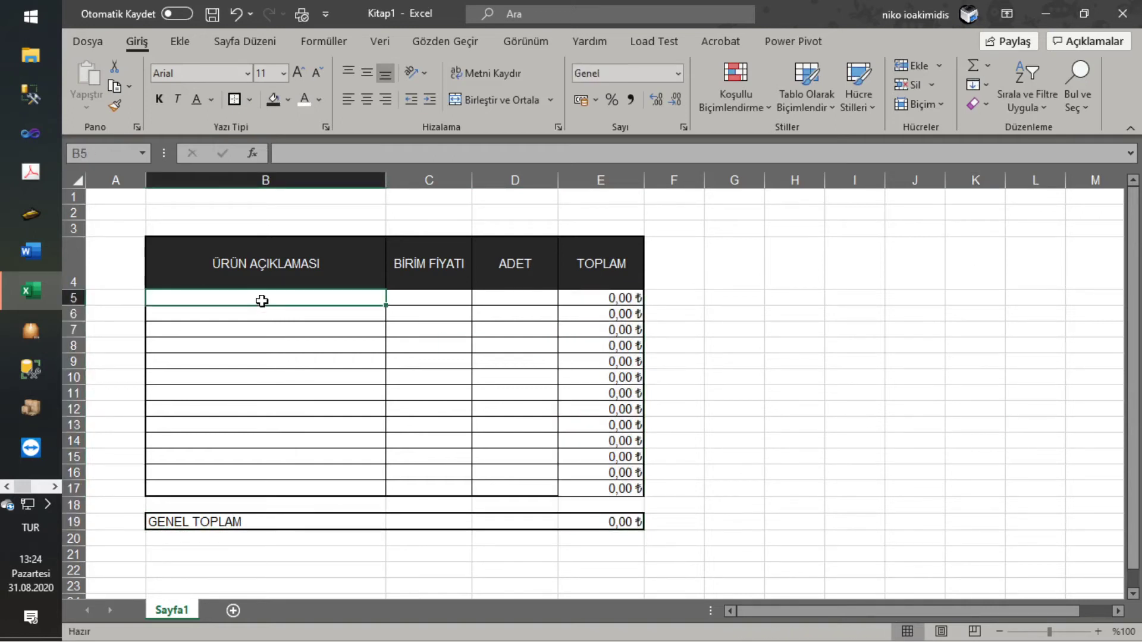
# Set the page orientation to landscape (Yatay).
pyautogui.click(245, 39)
pyautogui.click(288, 83)
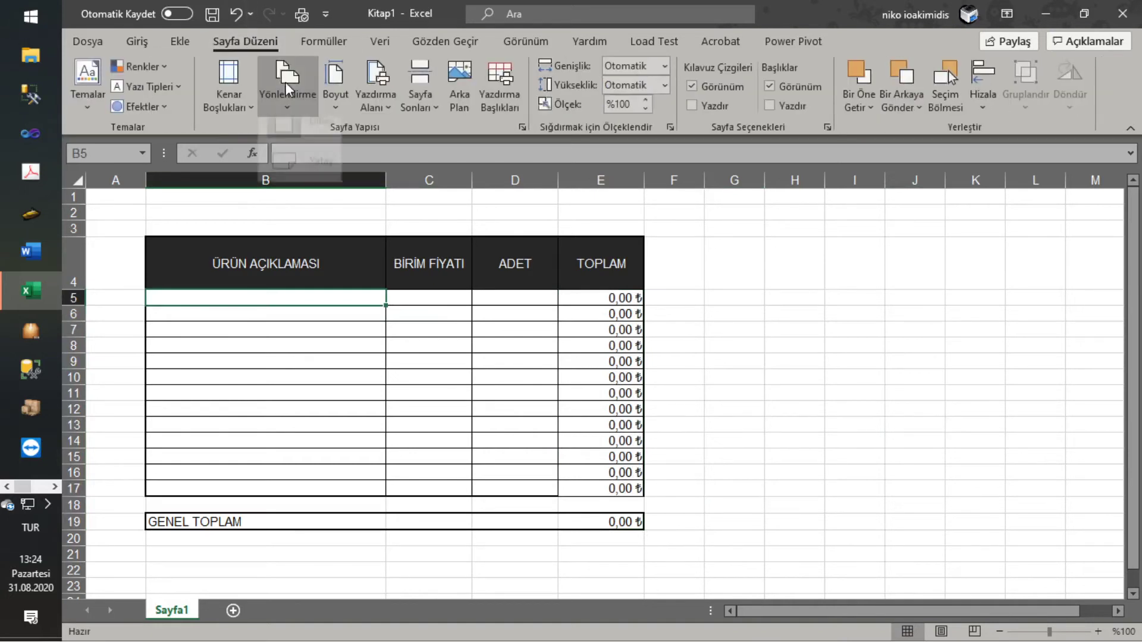
pyautogui.click(321, 173)
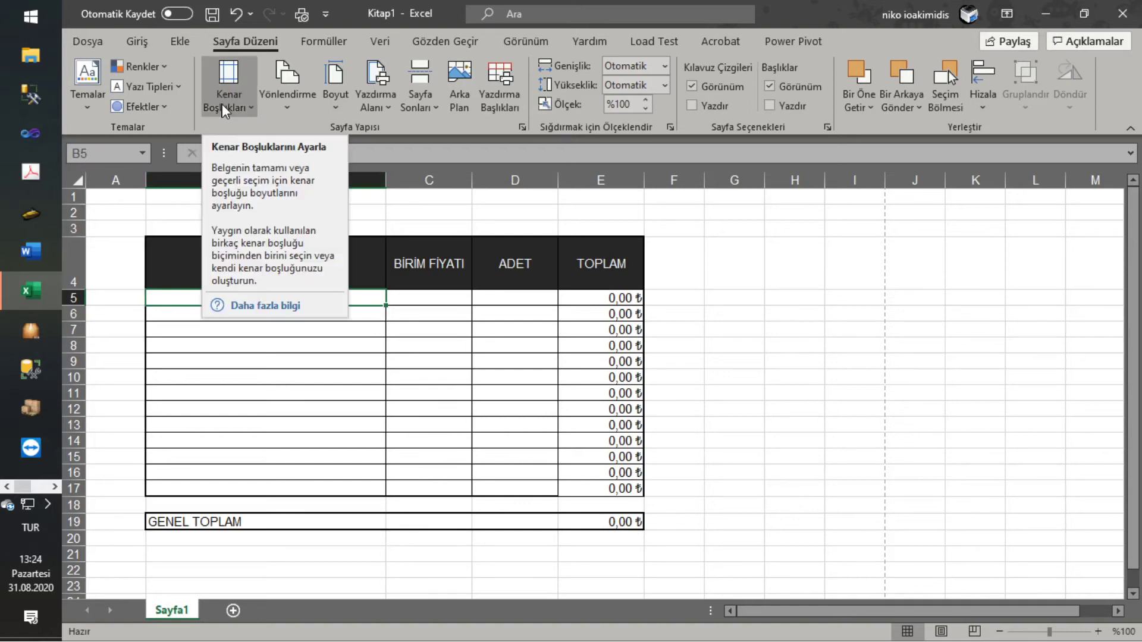
# Centre the table horizontally on the printed page via Page Setup margins.
pyautogui.hotkey('ctrl', 'p')
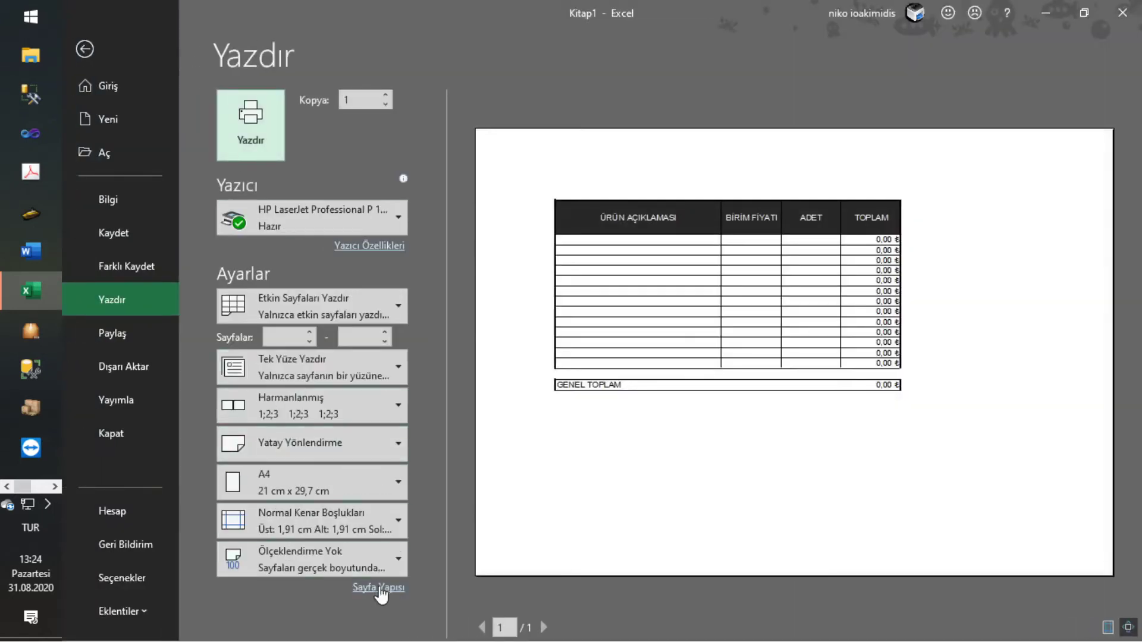
pyautogui.click(388, 587)
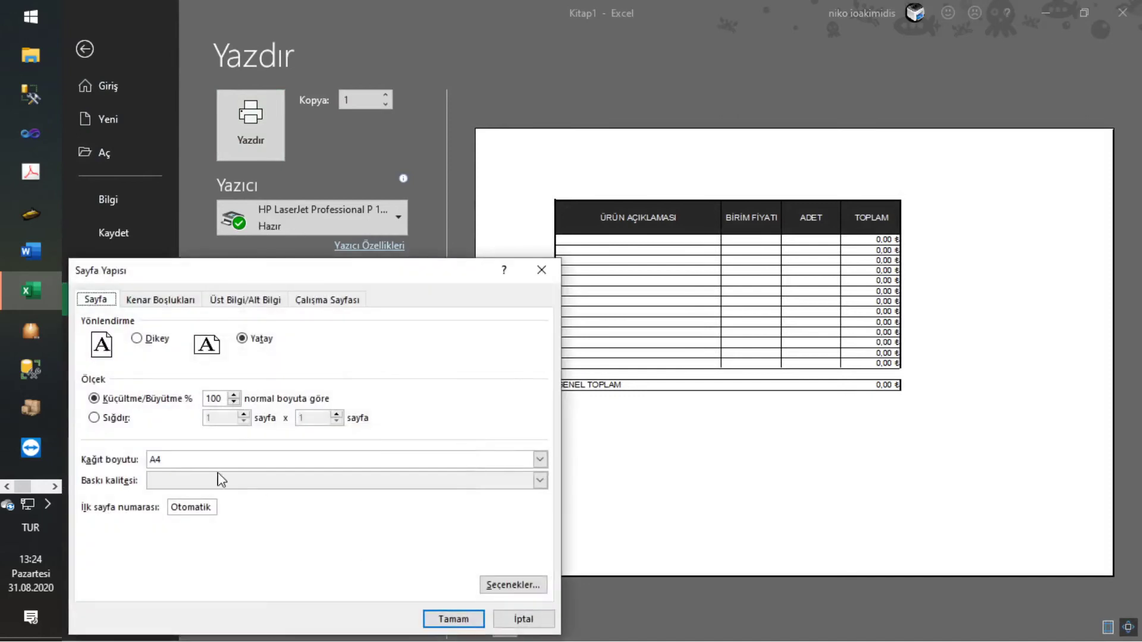
pyautogui.click(167, 300)
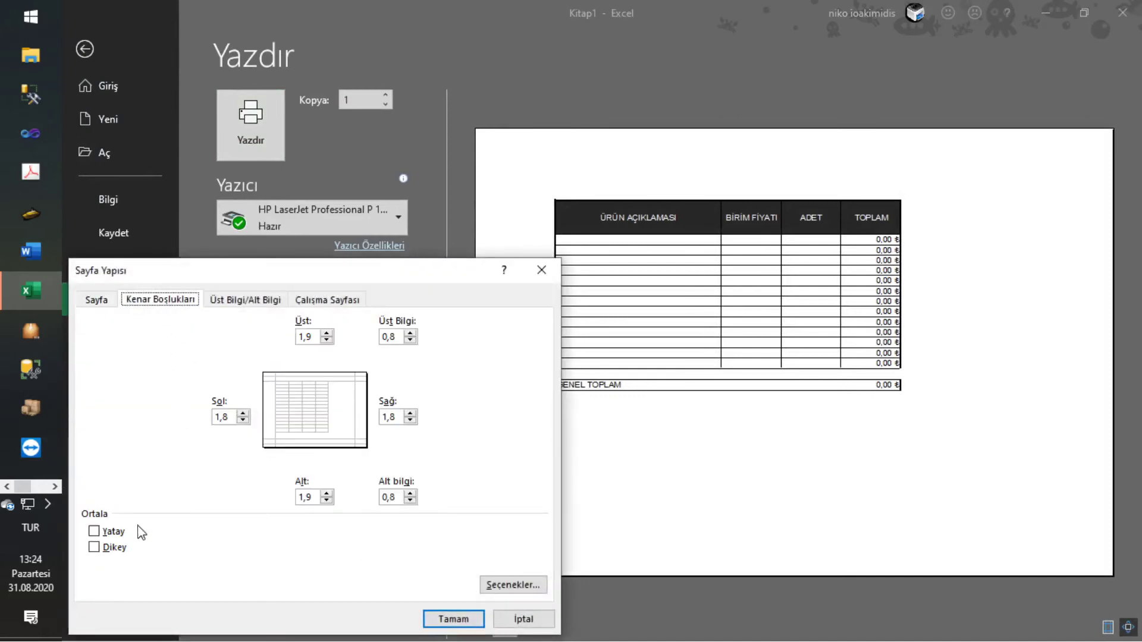
pyautogui.click(117, 535)
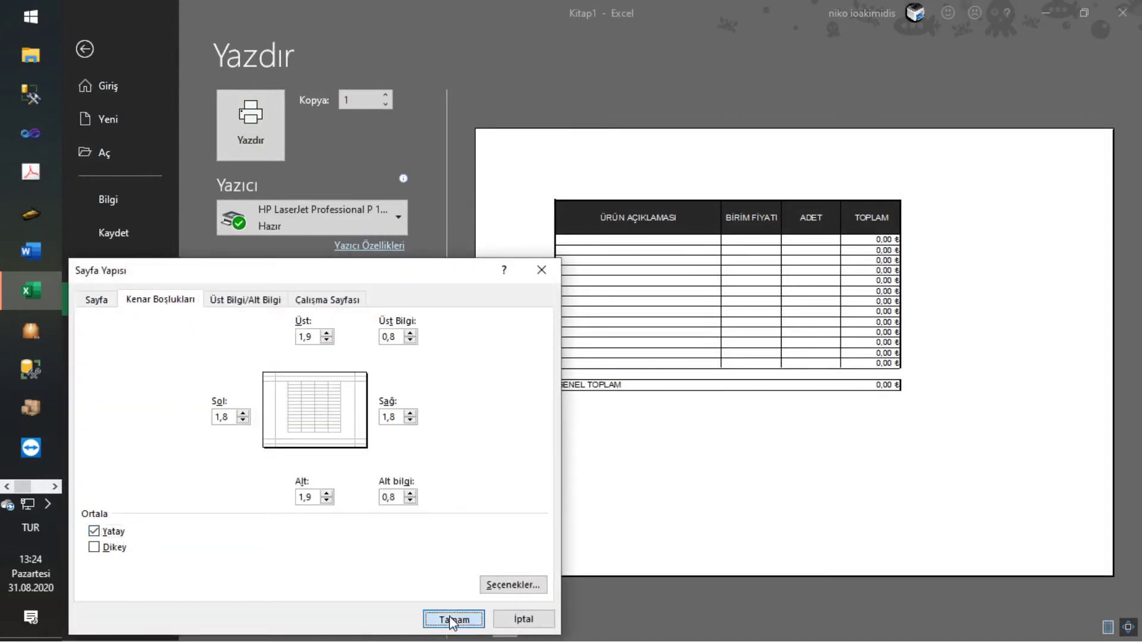
pyautogui.click(451, 619)
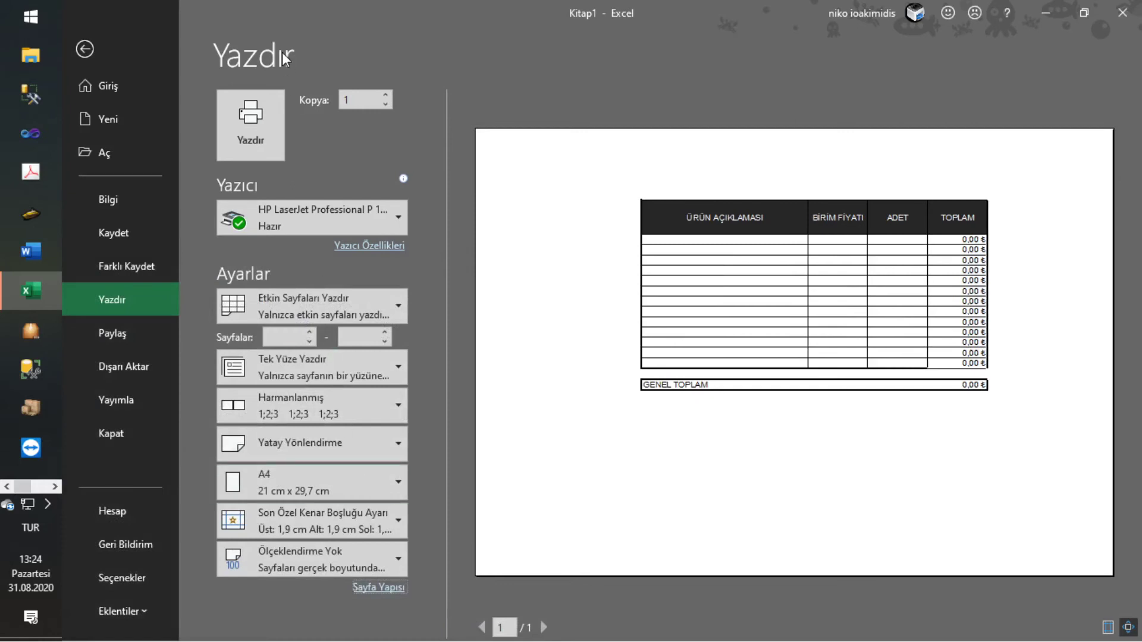
pyautogui.click(84, 49)
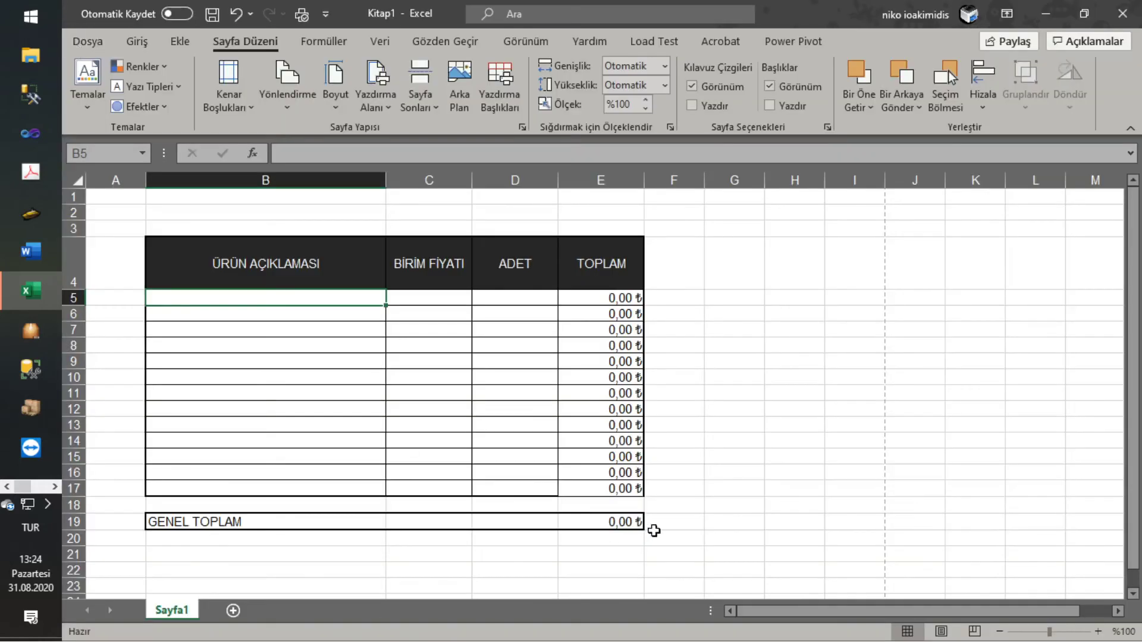
# Enter the first product, KALEM, in cell B5.
pyautogui.click(713, 539)
pyautogui.moveTo(600, 488)
pyautogui.mouseDown()
pyautogui.moveTo(175, 227)
pyautogui.moveTo(178, 247)
pyautogui.mouseUp()
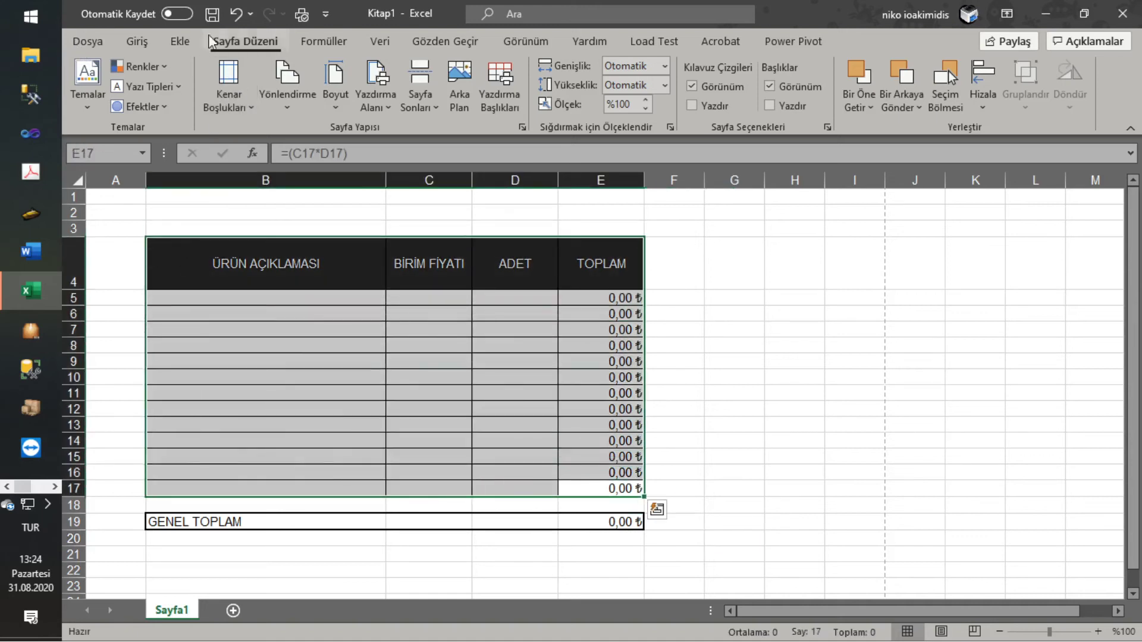
pyautogui.click(140, 41)
pyautogui.click(181, 41)
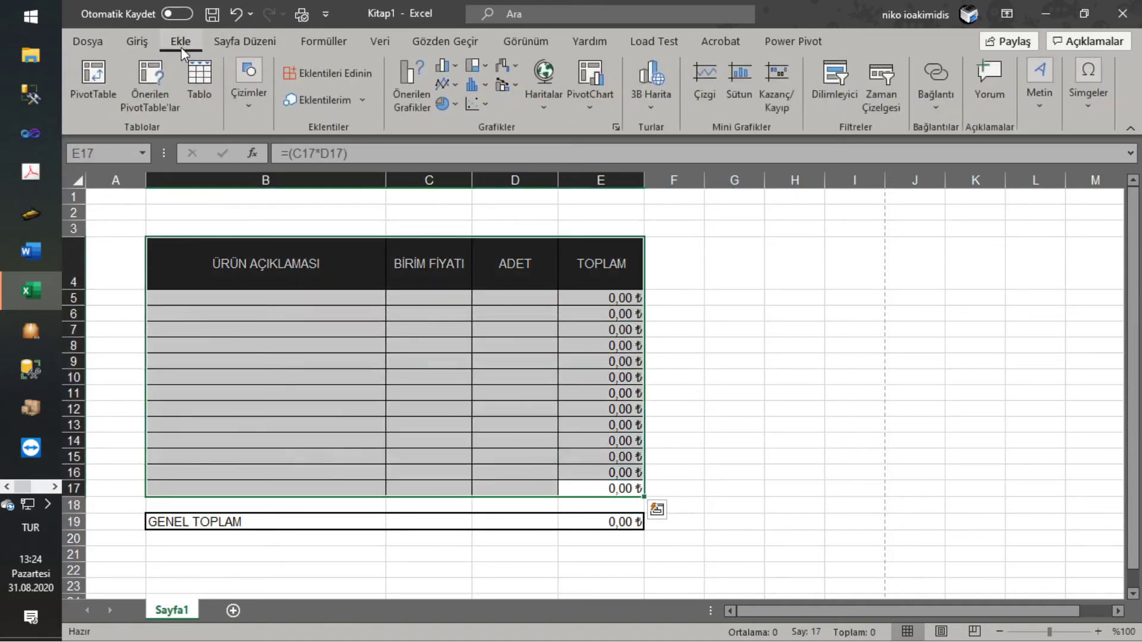
pyautogui.click(137, 41)
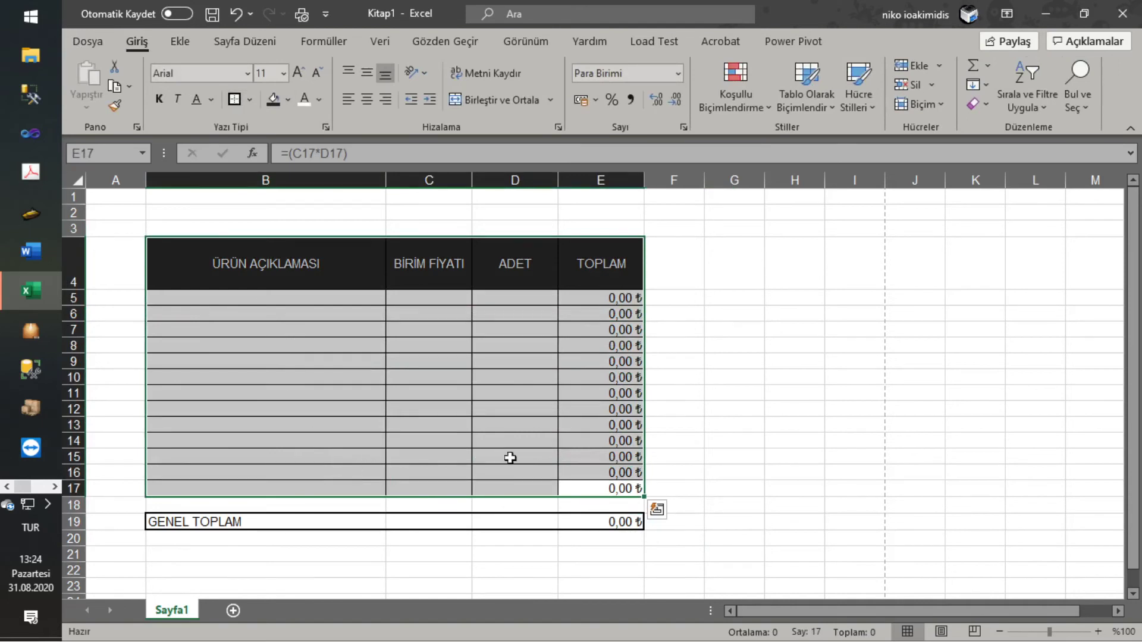
pyautogui.click(729, 440)
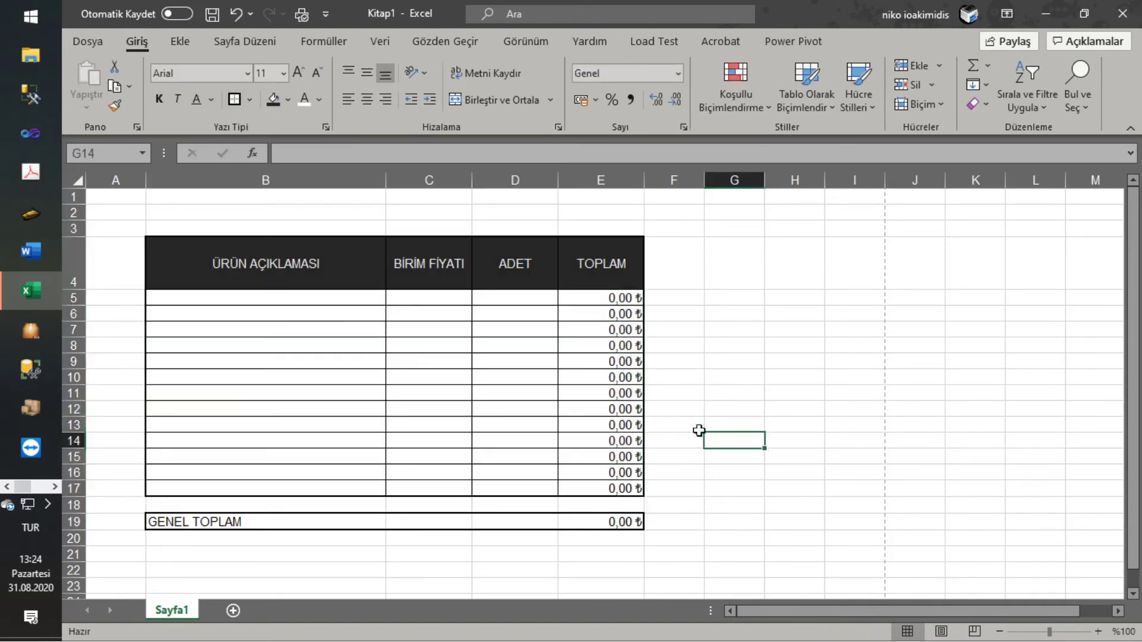
pyautogui.click(169, 300)
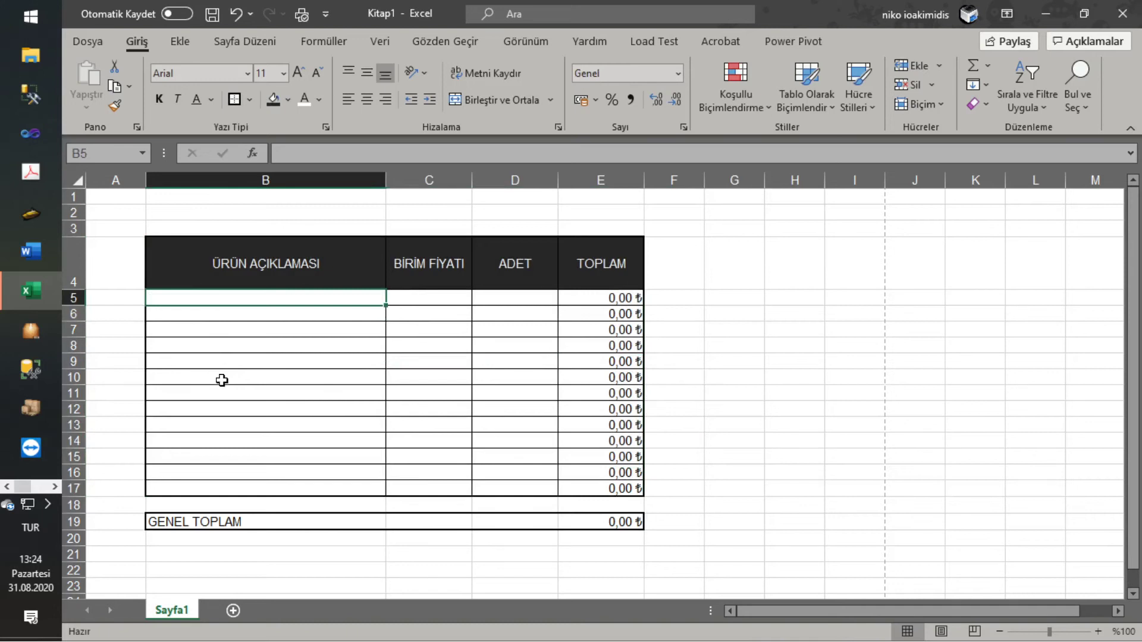
pyautogui.write('k')
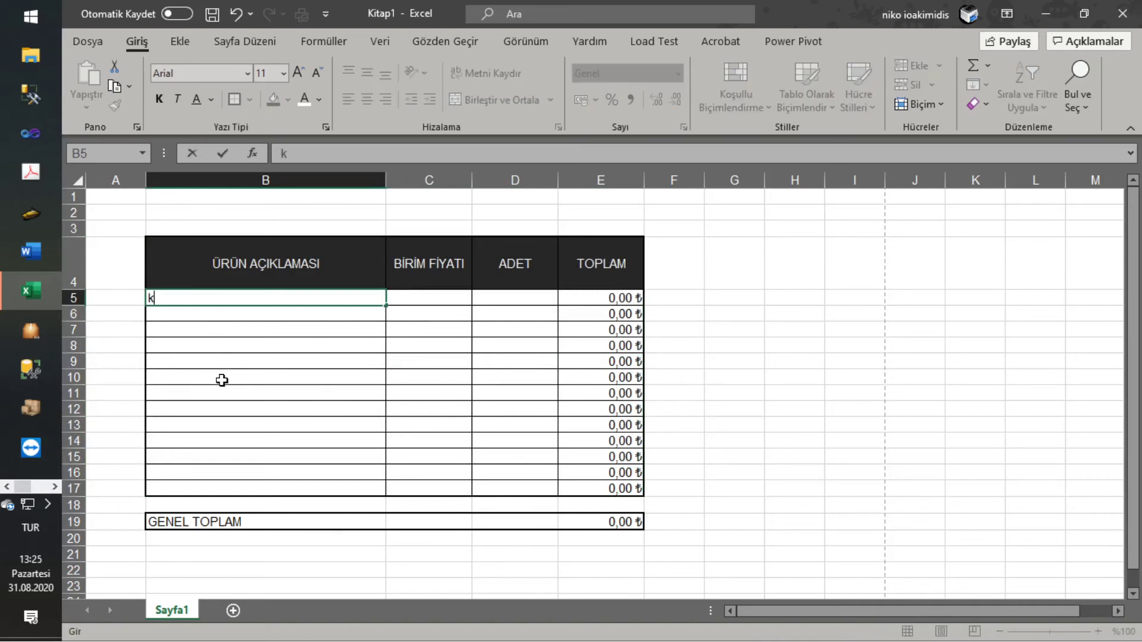
pyautogui.press('BackSpace')
pyautogui.press('BackSpace')
pyautogui.press('BackSpace')
pyautogui.click(447, 291)
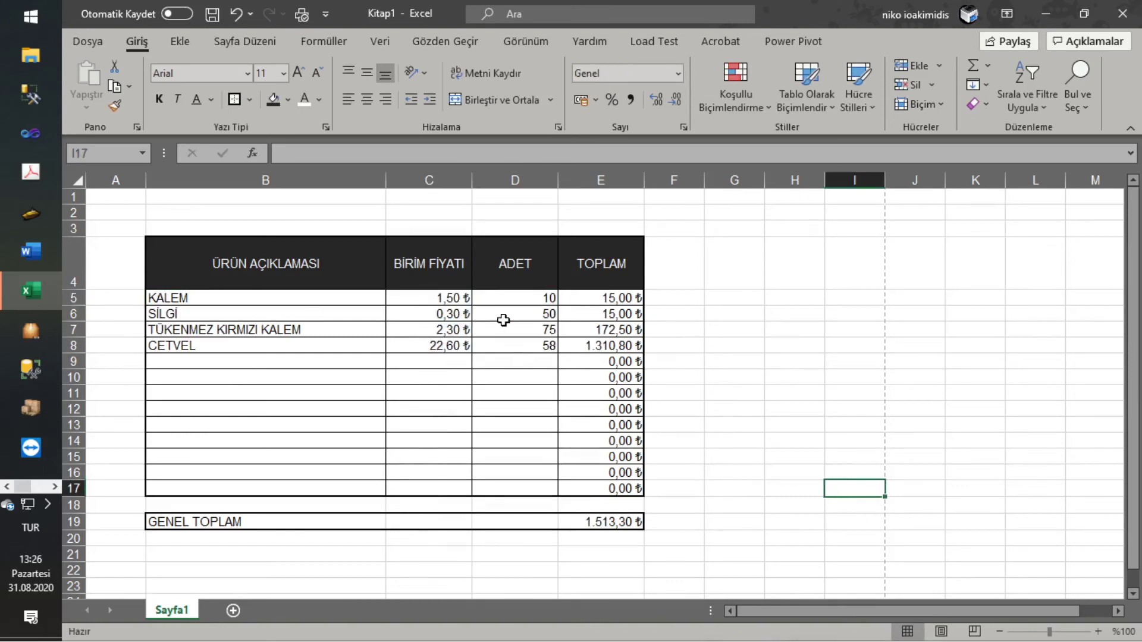
# Add PERGEL in B9 at 12,00 ₺ with quantity 120, then preview the printout.
pyautogui.click(212, 363)
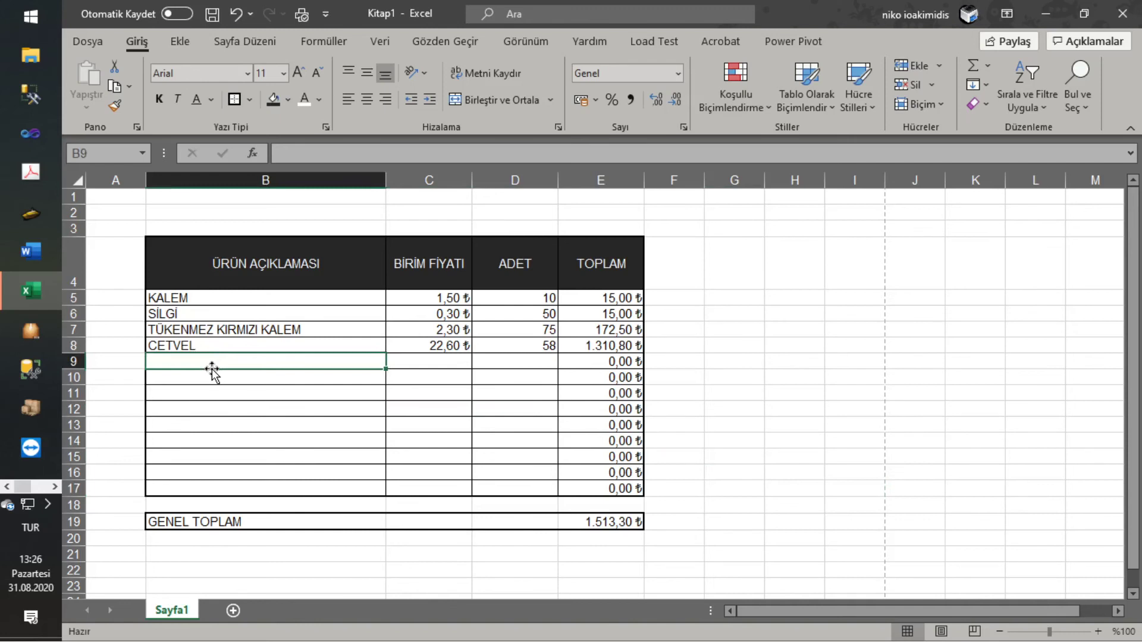
pyautogui.write('60')
pyautogui.press('BackSpace')
pyautogui.press('BackSpace')
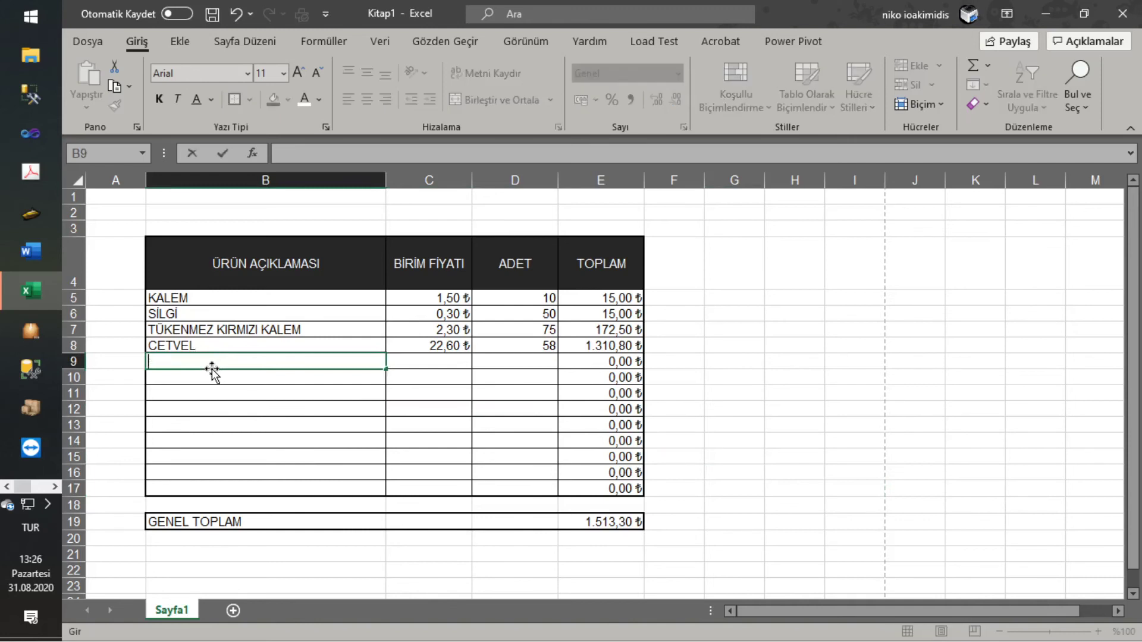
pyautogui.write('PERGEL')
pyautogui.press('Tab')
pyautogui.press('Tab')
pyautogui.press('Left')
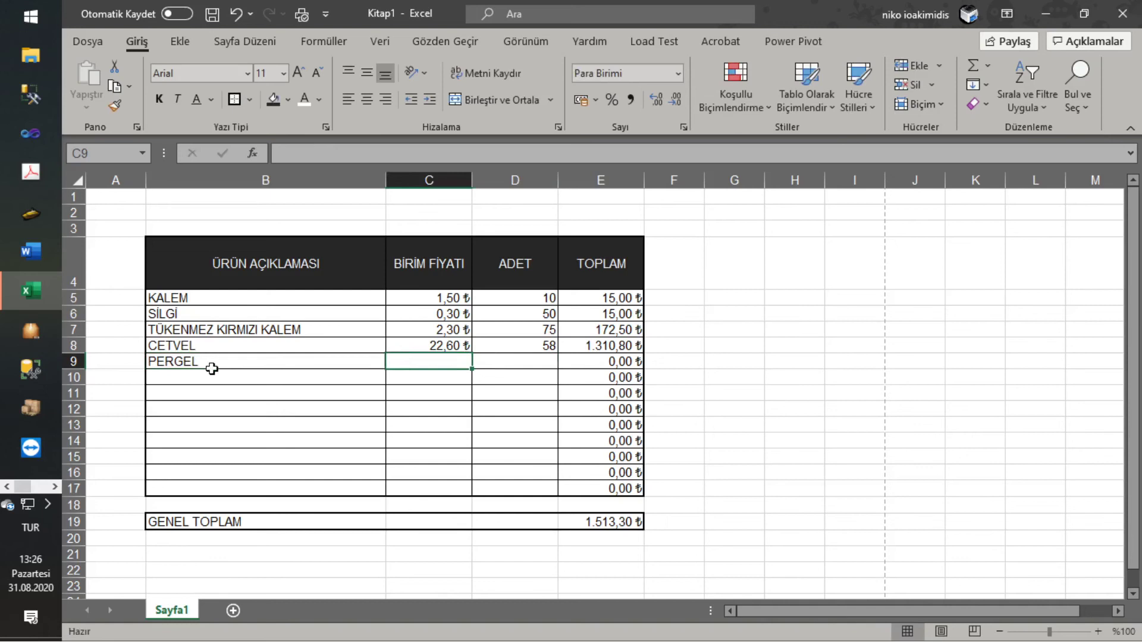
pyautogui.write('12')
pyautogui.press('Tab')
pyautogui.write('120')
pyautogui.press('Return')
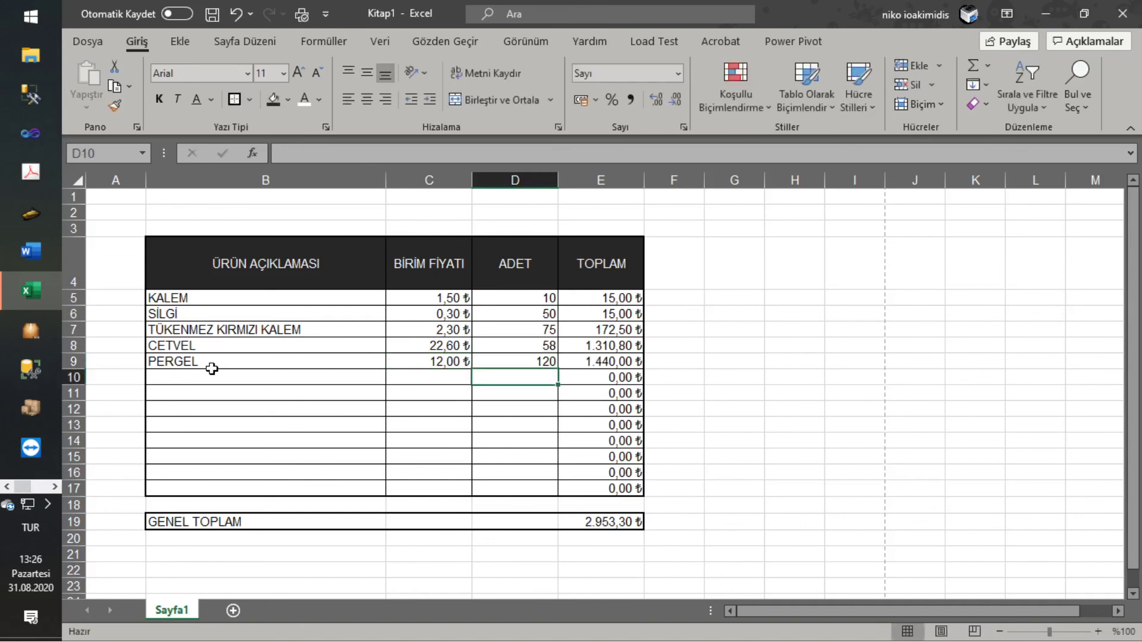
pyautogui.click(746, 460)
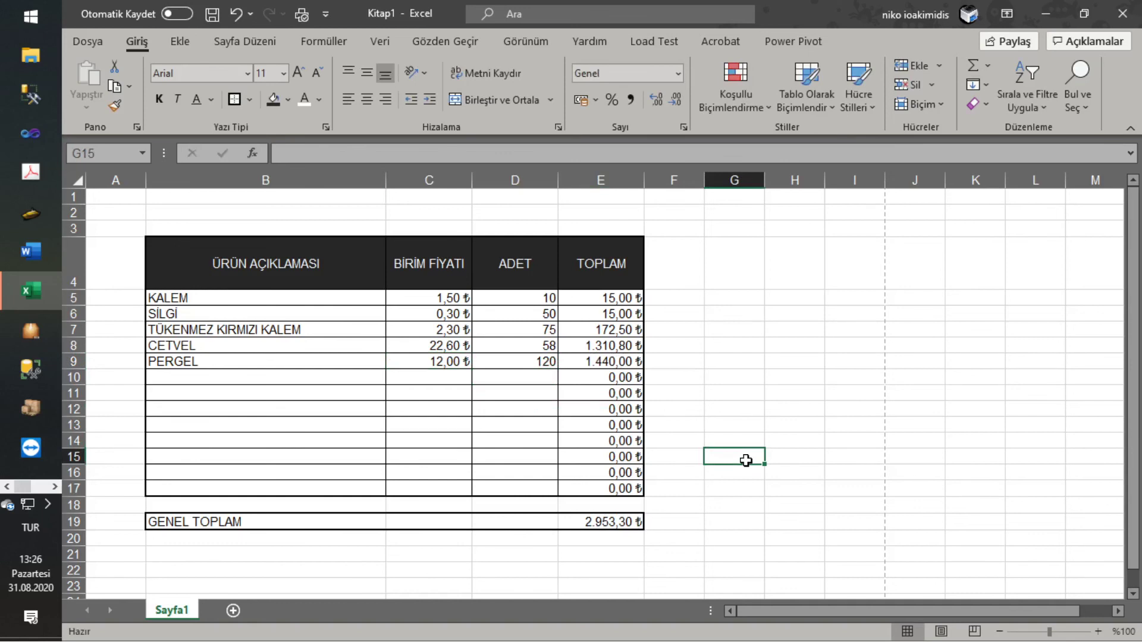
pyautogui.hotkey('ctrl', 'p')
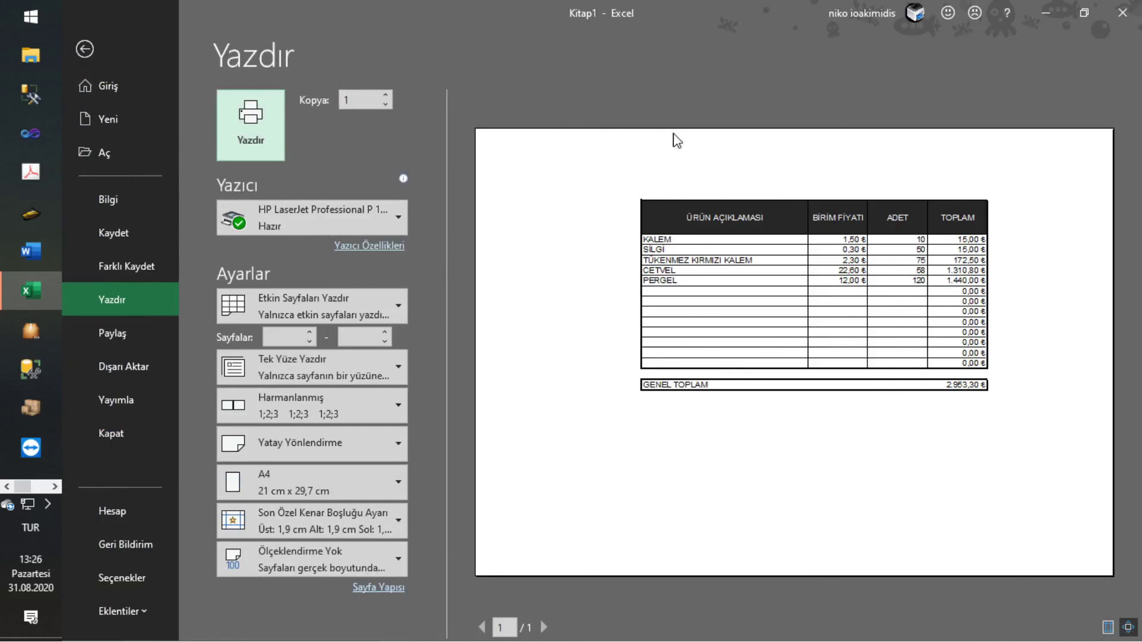
# Leave the print preview and look over the five-product table totalling 2.953,30 ₺ on the sheet.
pyautogui.click(79, 52)
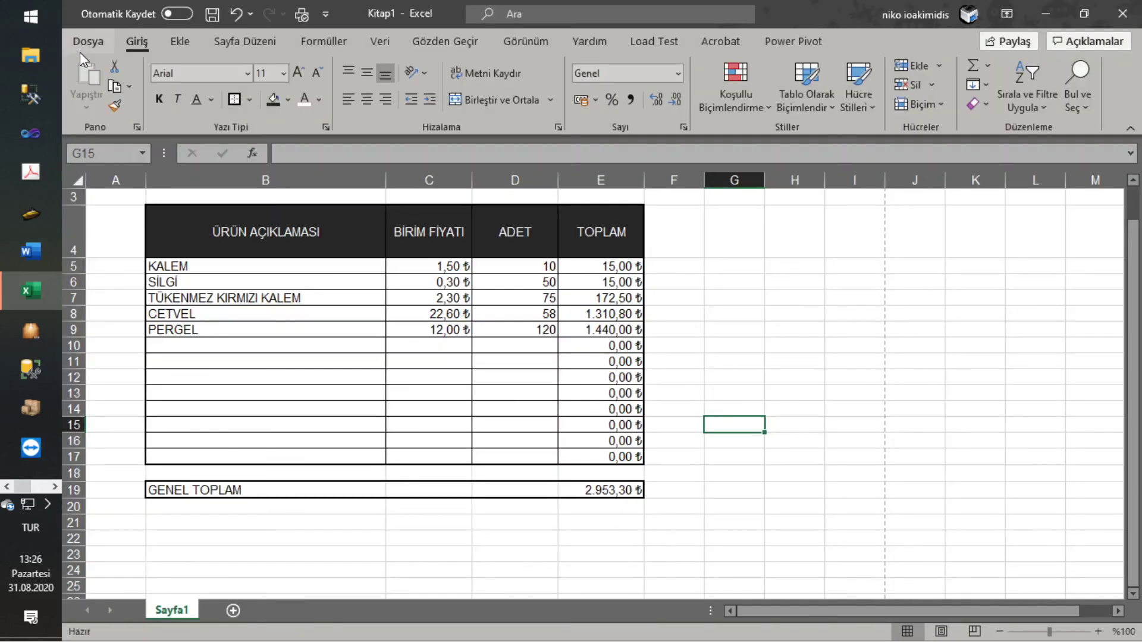
pyautogui.scroll(-1, 780, 370)
pyautogui.scroll(2, 779, 369)
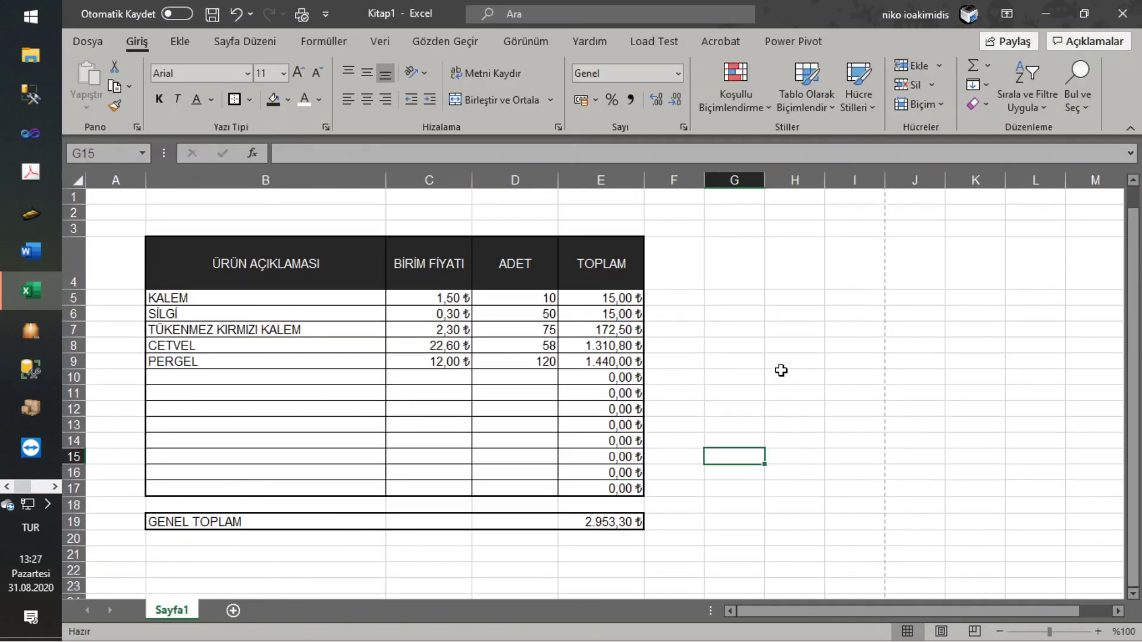